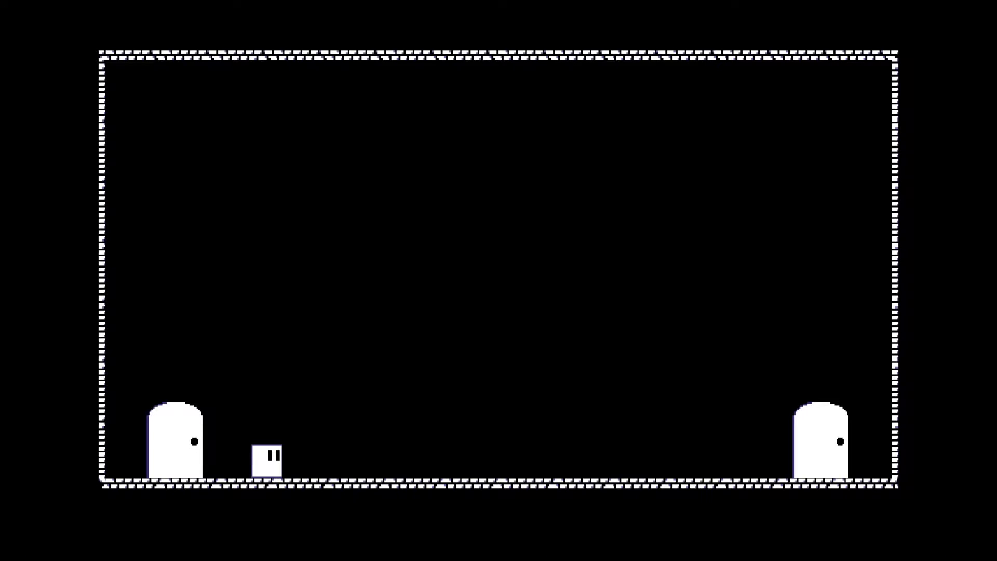
Step: Walk the square back and forth, then run right with two jumps
key("Left")
key("Right")
key("Left")
key("Right")
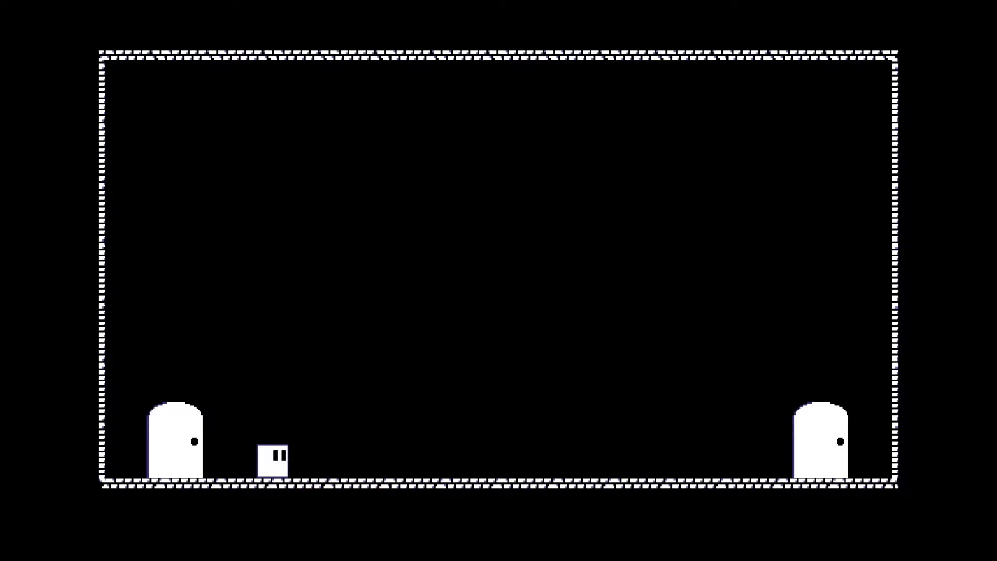
key("Right")
key("Up")
key("Up")
key("Right")
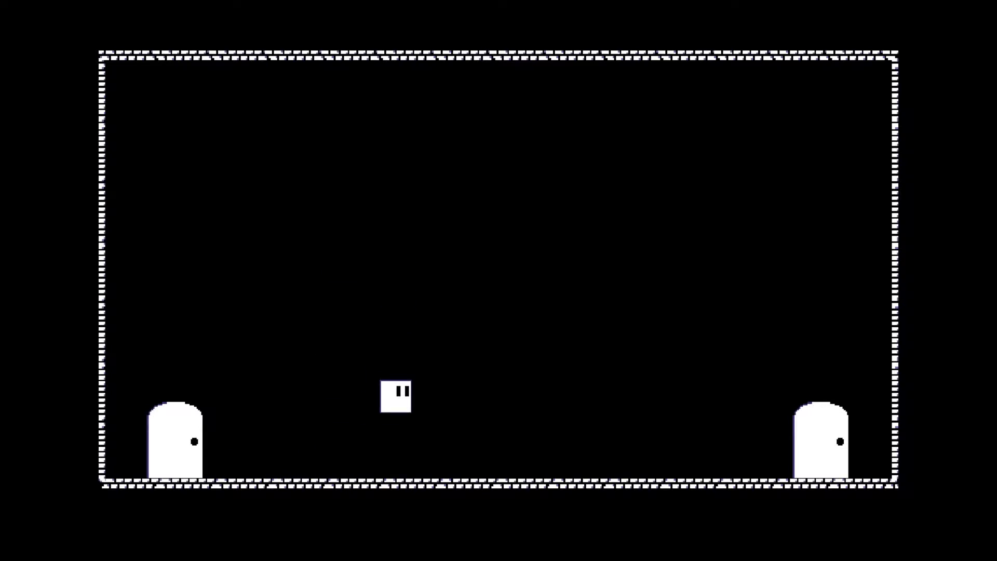
Step: Hop back left, jump in place and shuffle around the floor
key("Left")
key("Up")
key("Right")
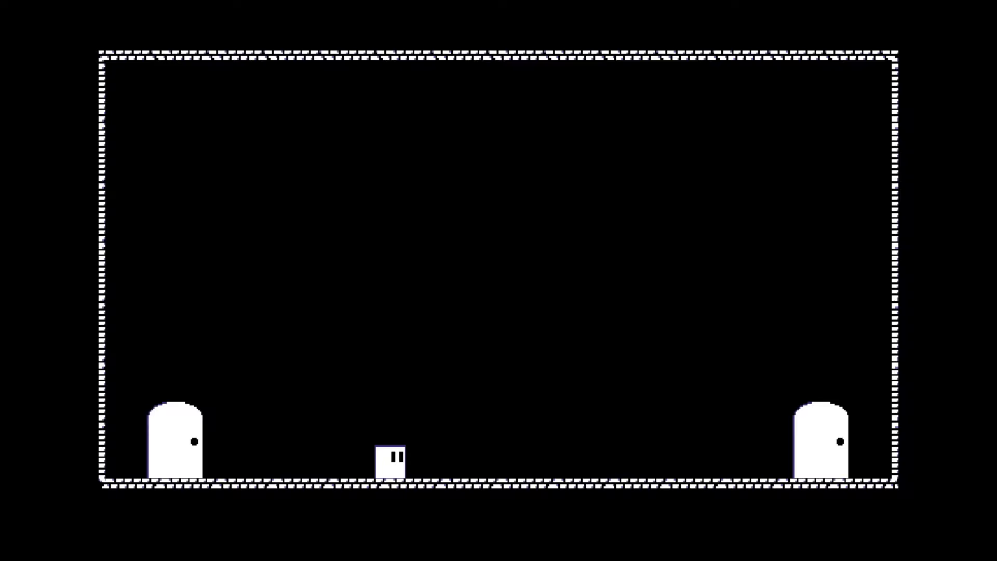
key("Up")
key("Right")
key("Left")
key("Right")
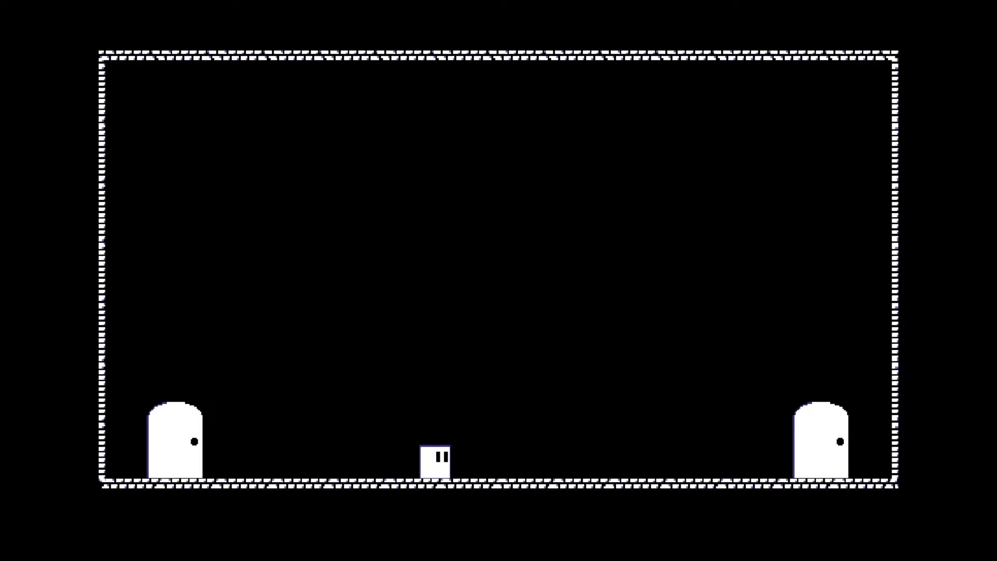
Step: Walk to the left door and back right as the key appears
key("Right")
key("Left")
key("Up")
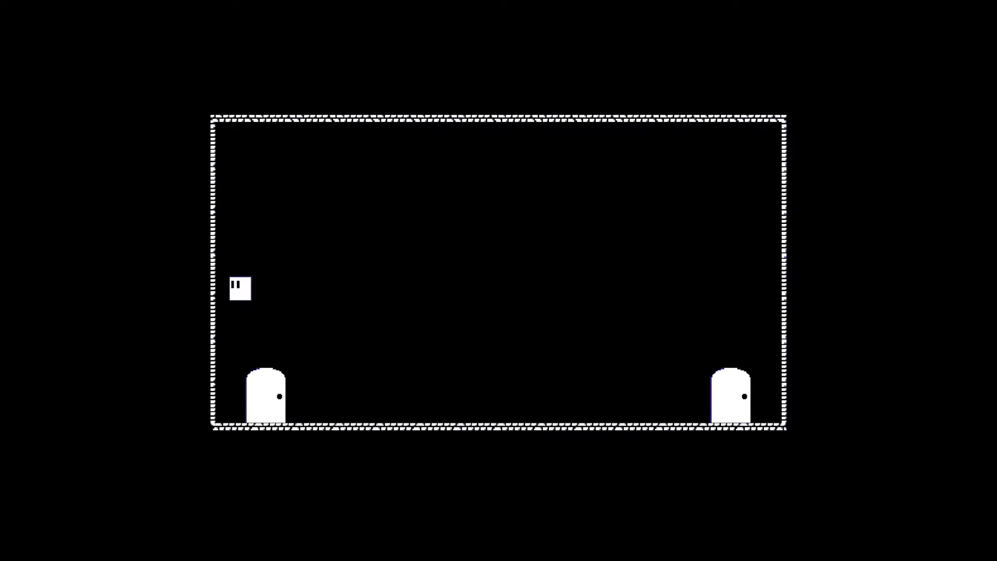
key("Right")
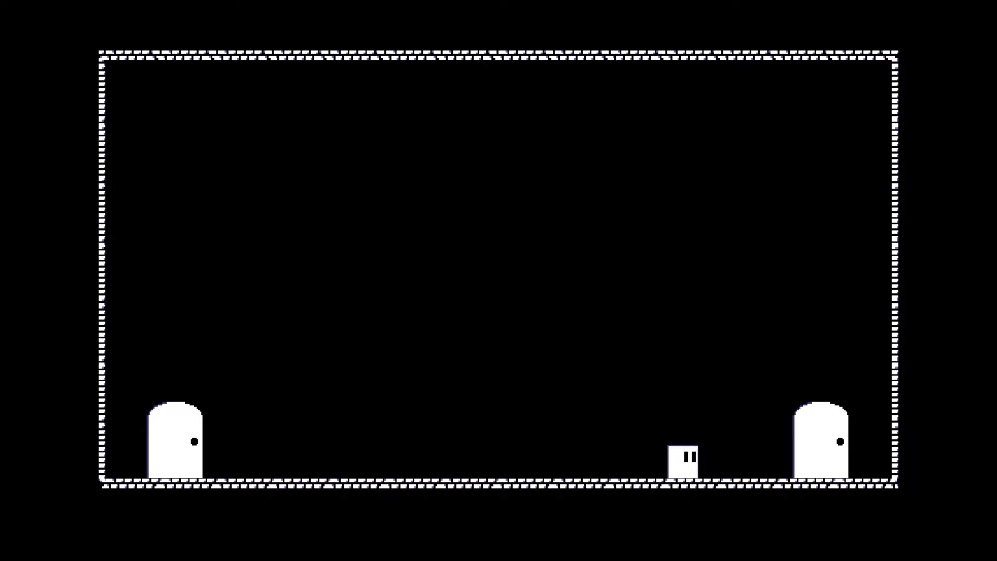
key("Right")
key("Left")
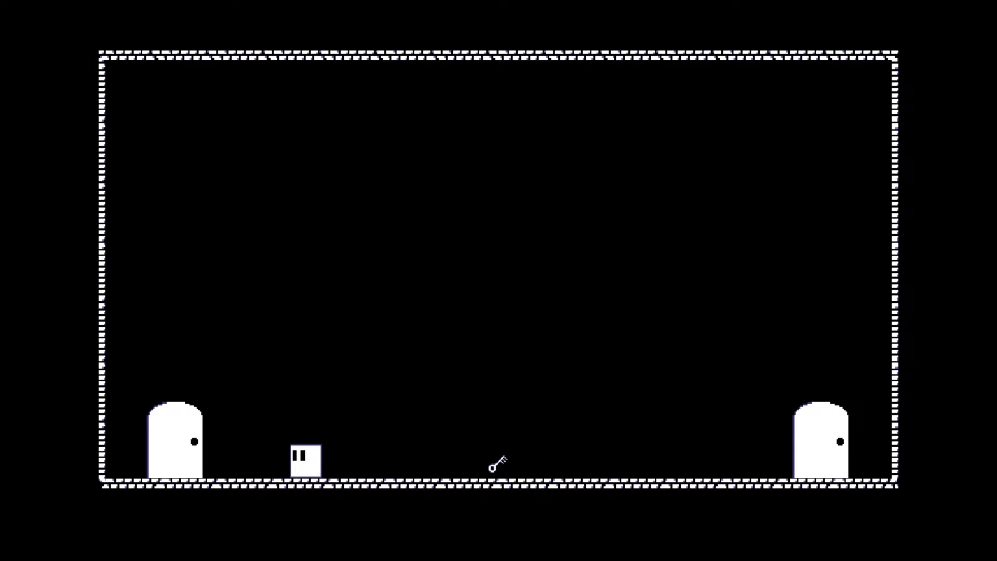
key("Right")
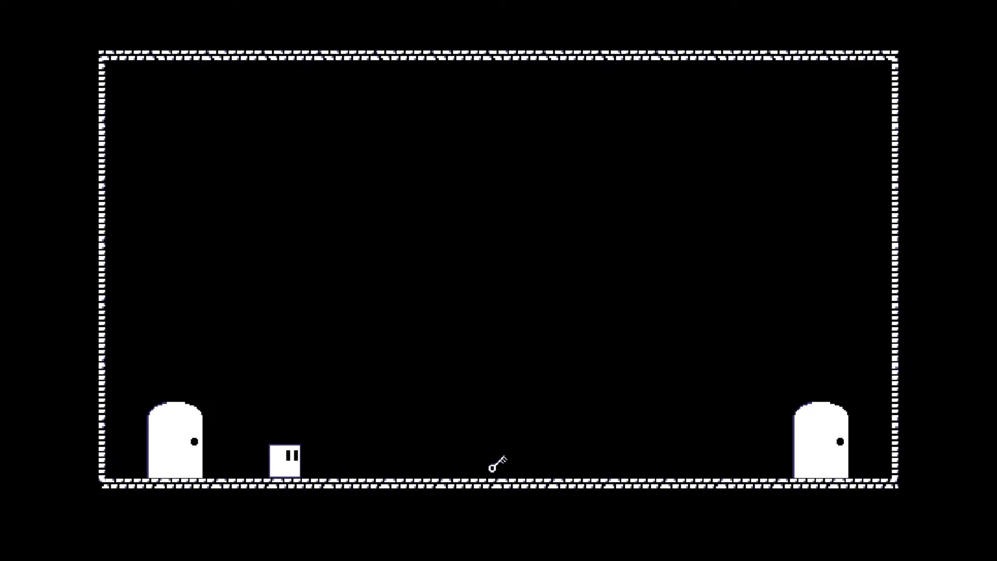
Step: Pick up the key and carry it onto the right door
key("Right")
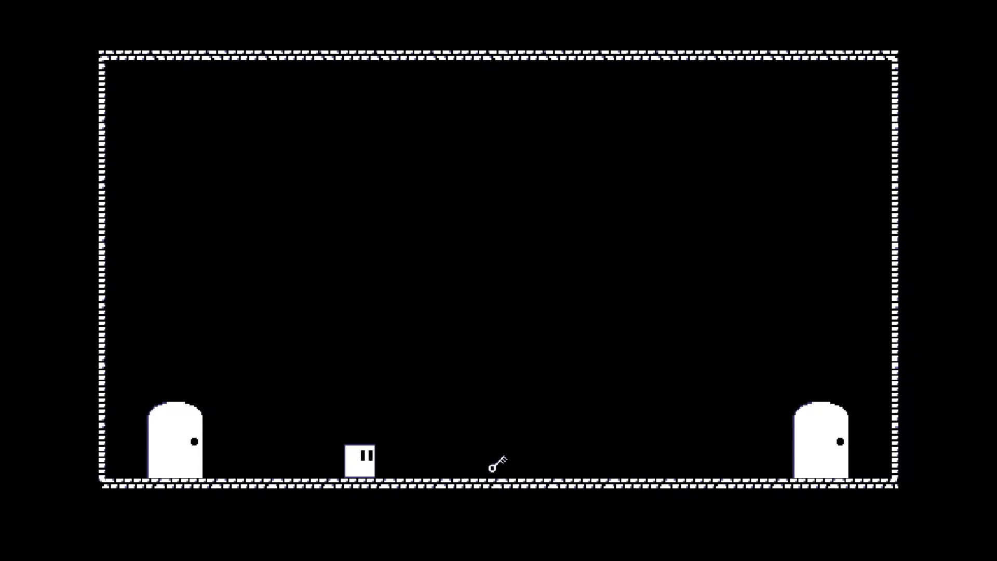
key("Right")
key("Up")
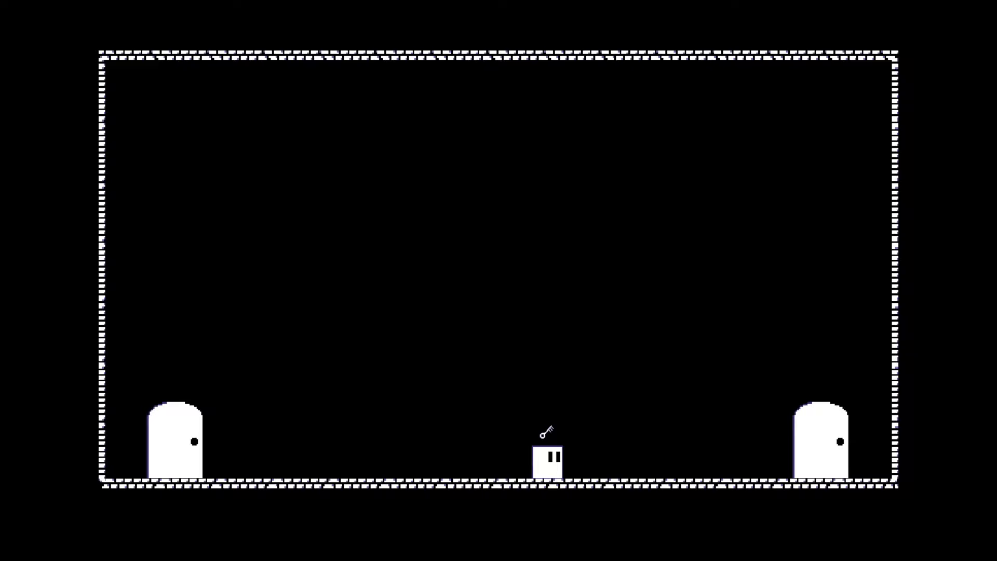
key("Right")
key("Left")
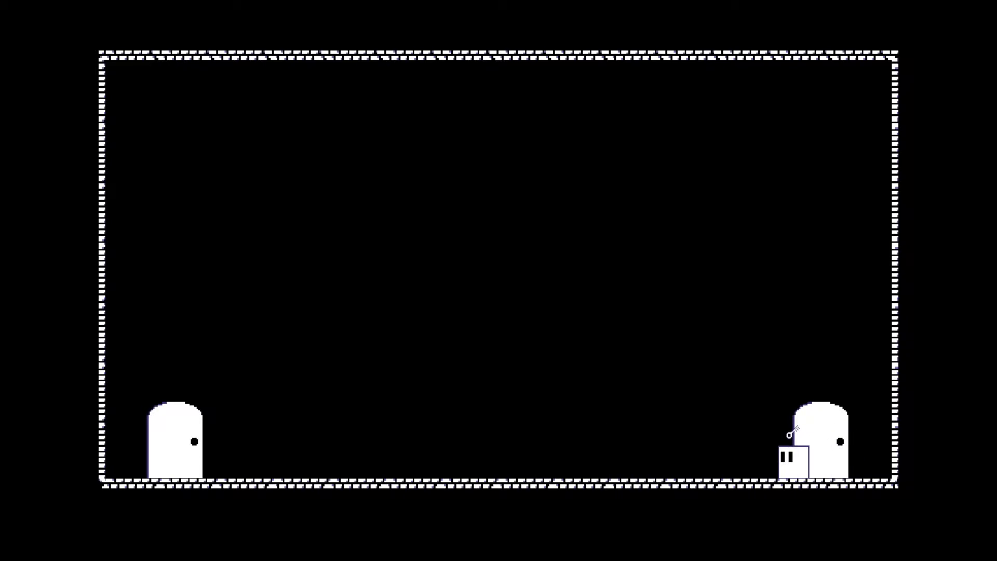
Step: Enter the next room, jump onto the upper ledge, then drop off its edge
key("Up")
key("Right")
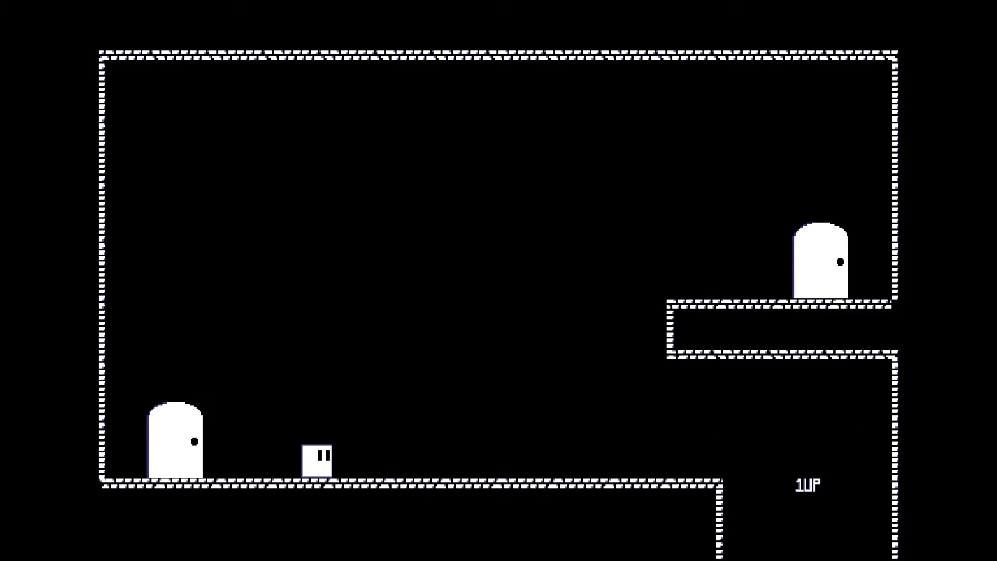
key("Right")
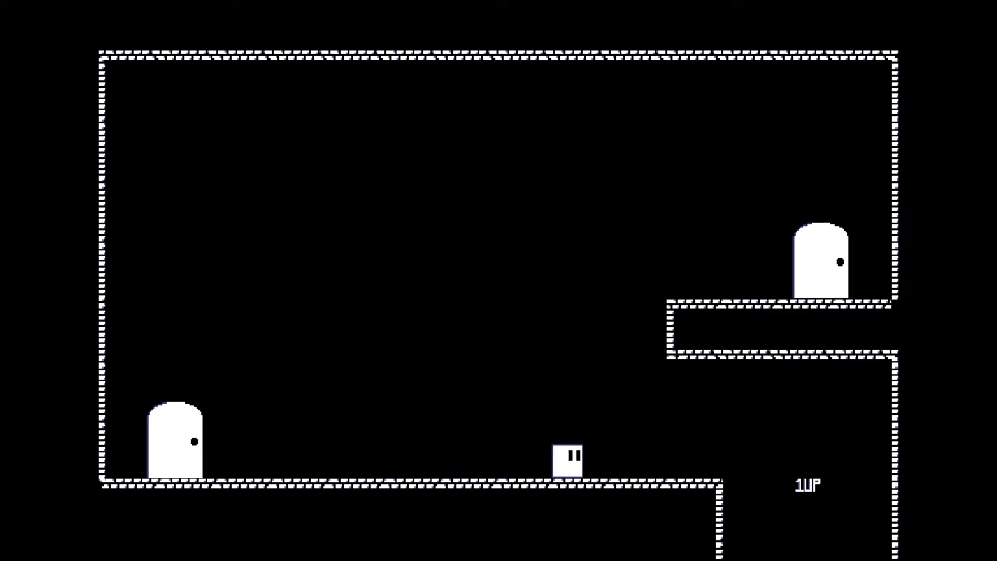
key("Up")
key("Left")
key("Up")
key("Right")
key("Left")
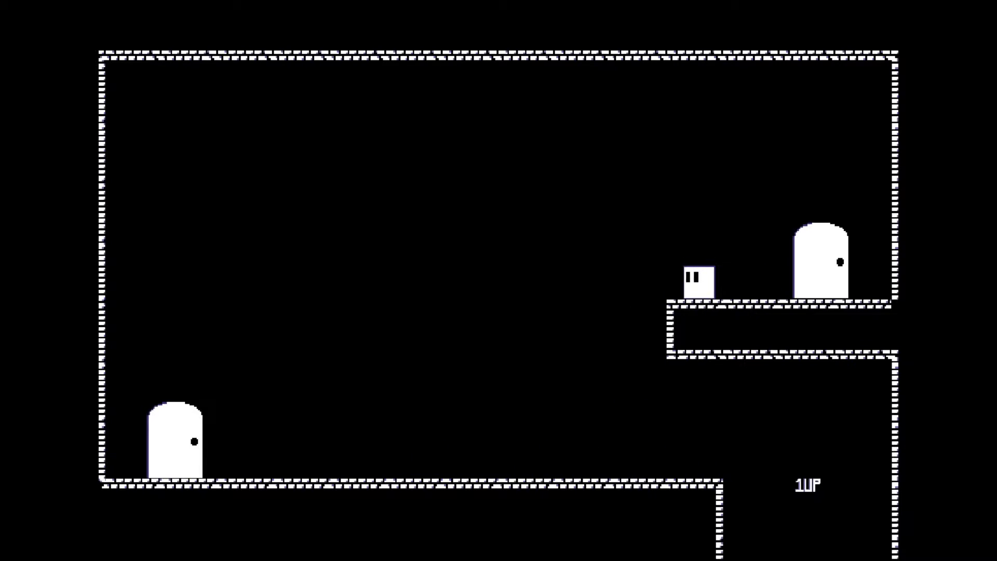
key("Right")
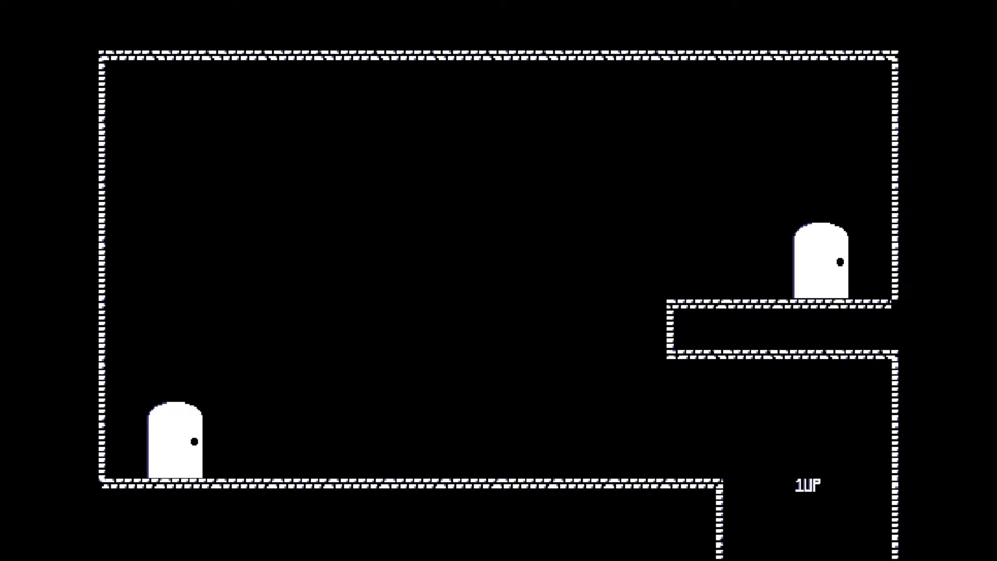
Step: Leap off the floor edge for the 1UP and fall into the pit
key("Right")
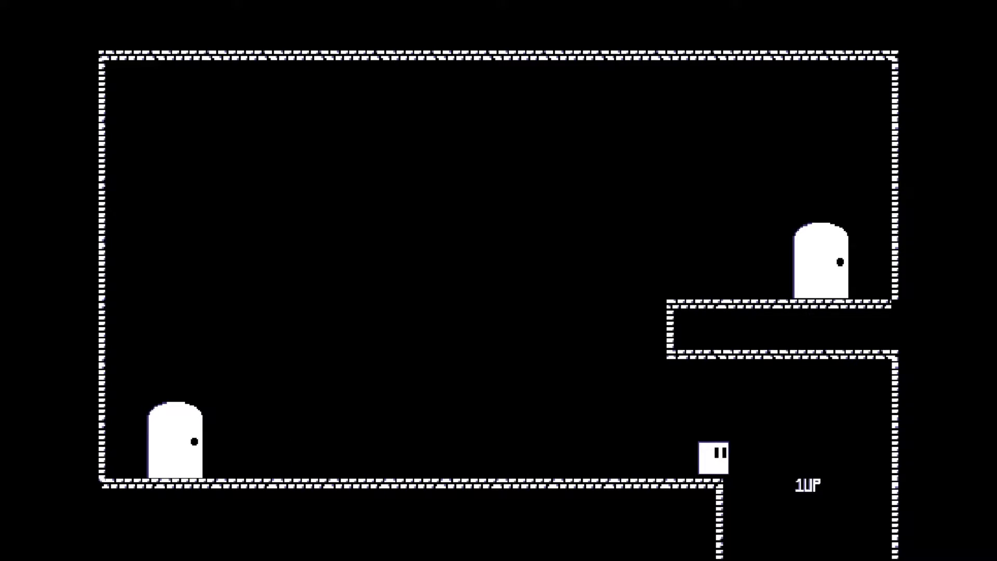
key("Up")
key("Right")
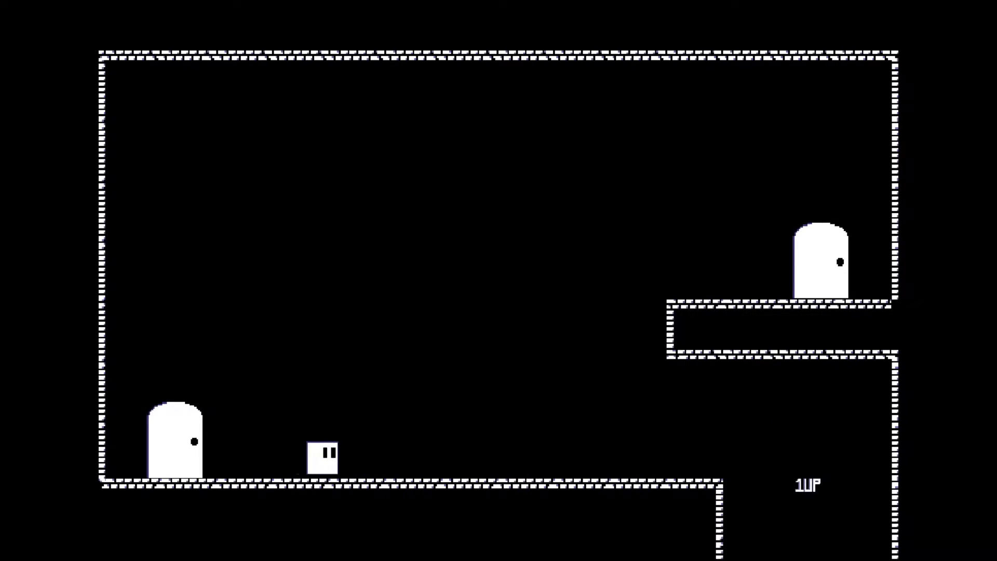
key("Left")
key("Up")
key("Up")
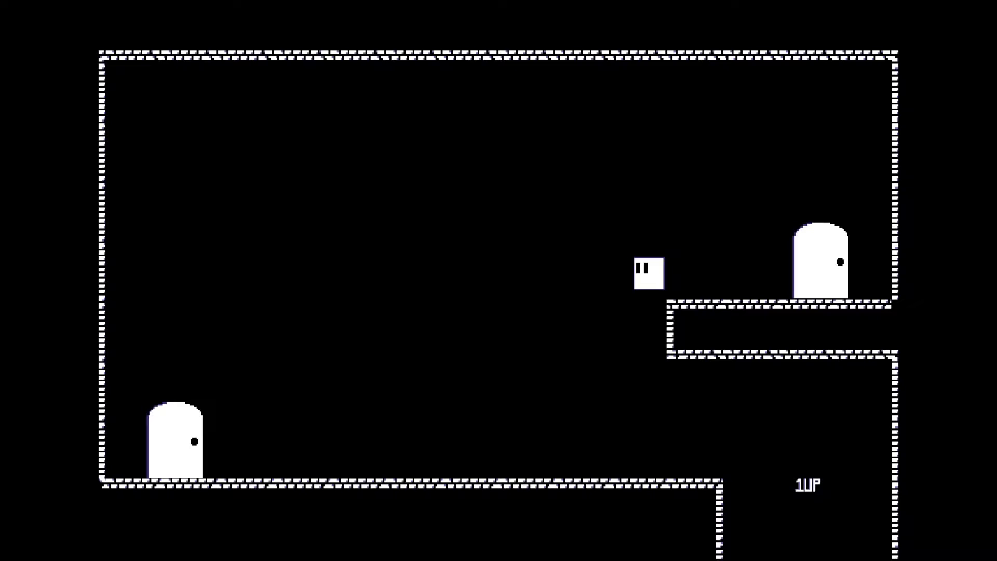
key("Right")
key("Up")
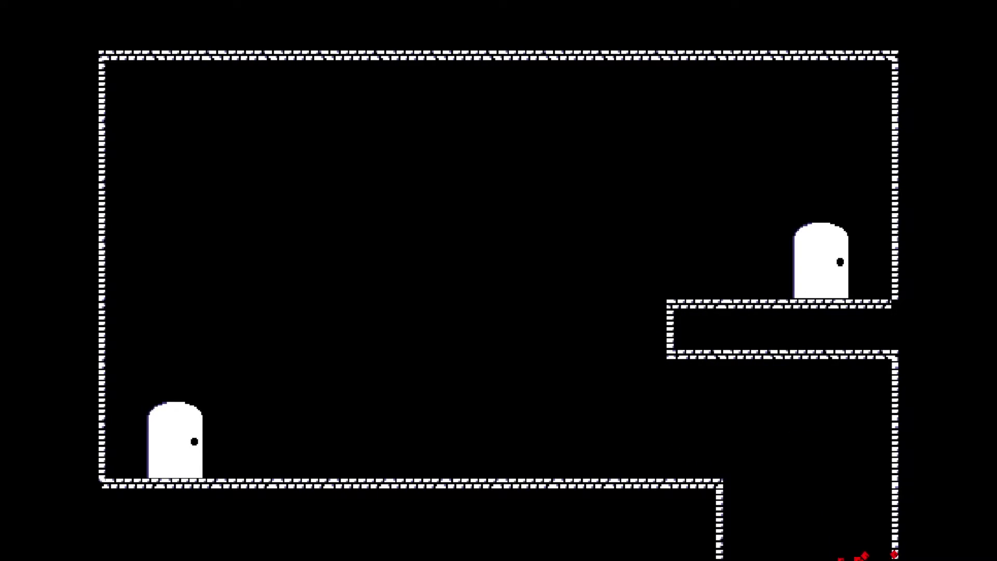
Step: Run right from the respawn point and jump up beside the ledge
key("Right")
key("Right")
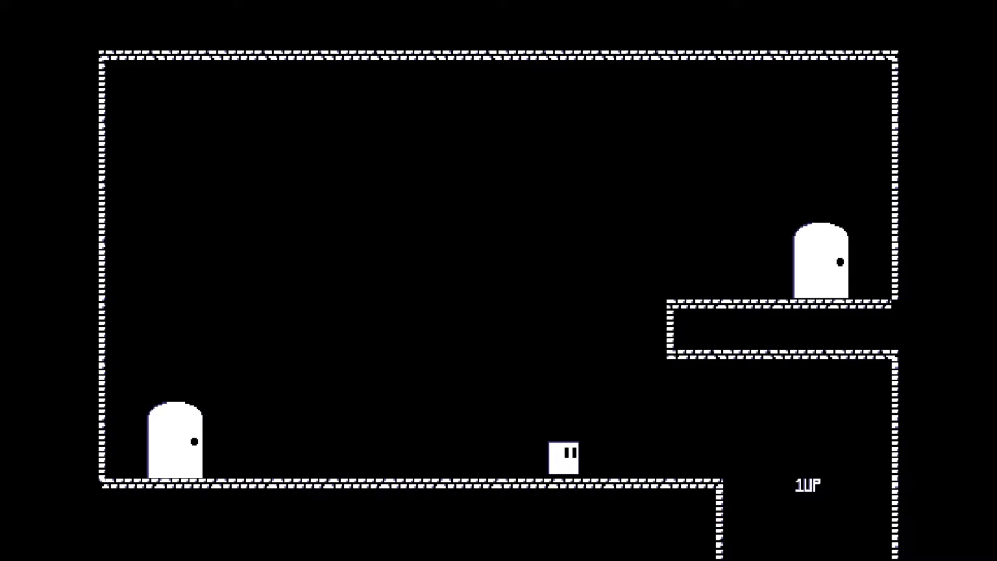
key("Up")
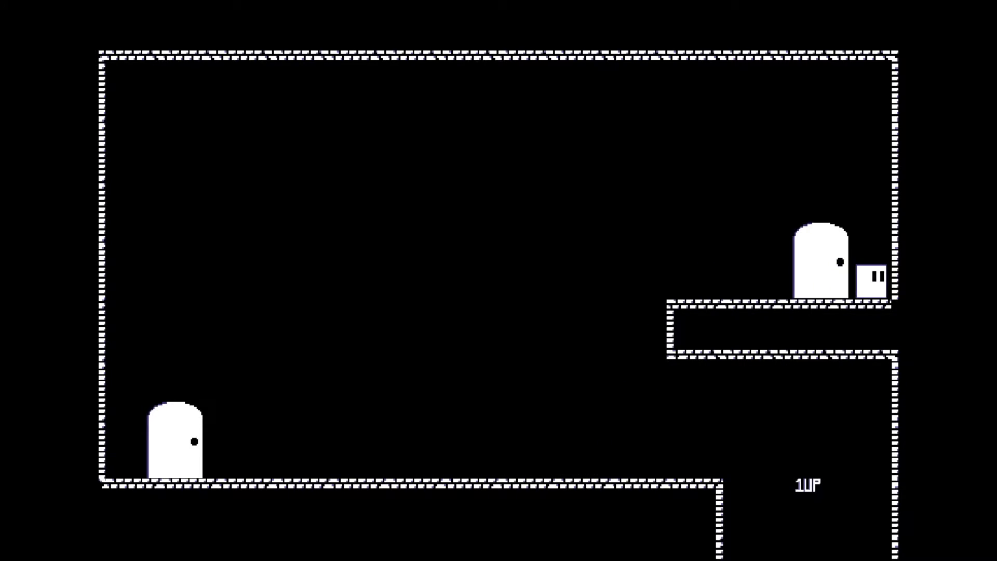
key("Left")
key("Up")
key("Right")
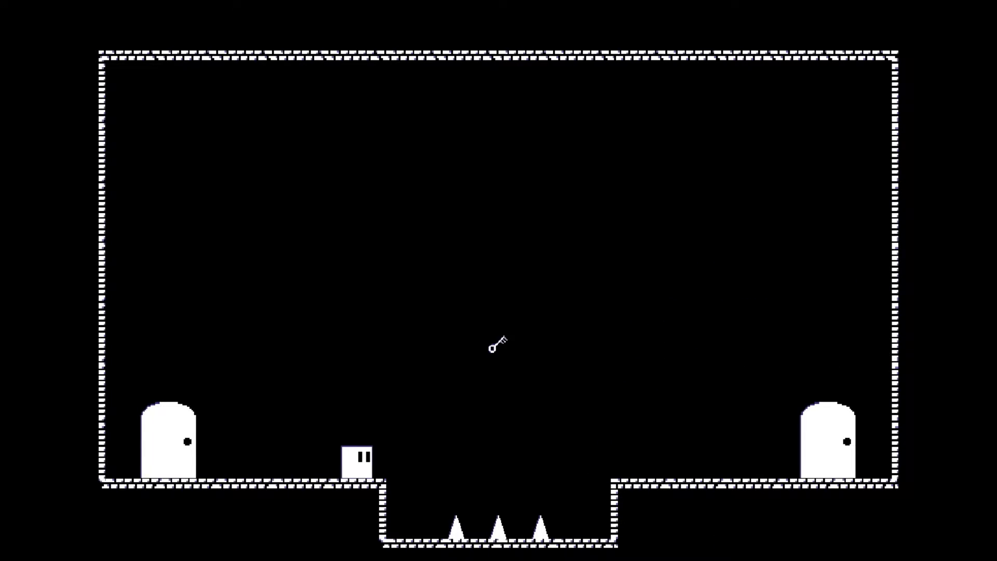
key("Up")
key("Right")
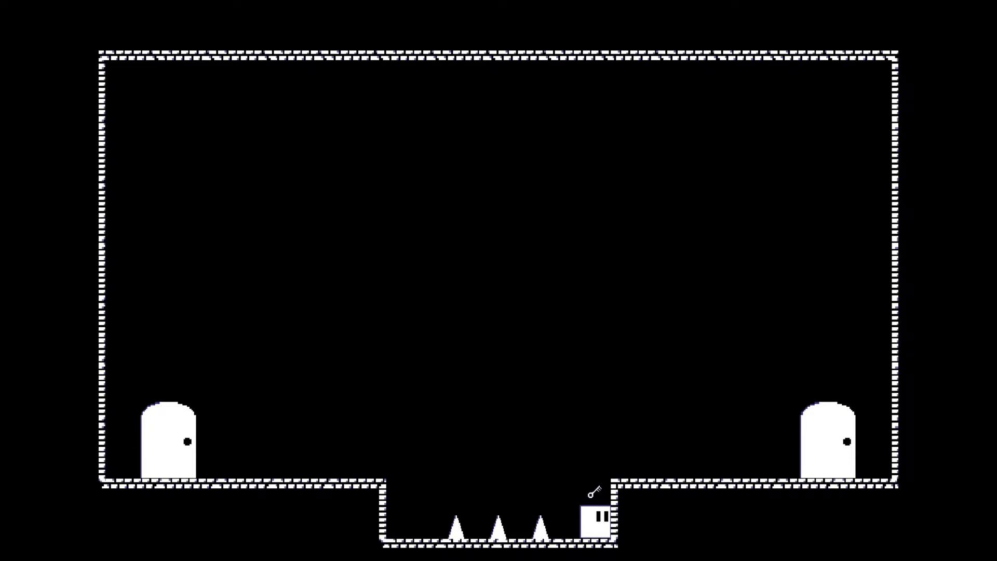
key("Up")
key("Up")
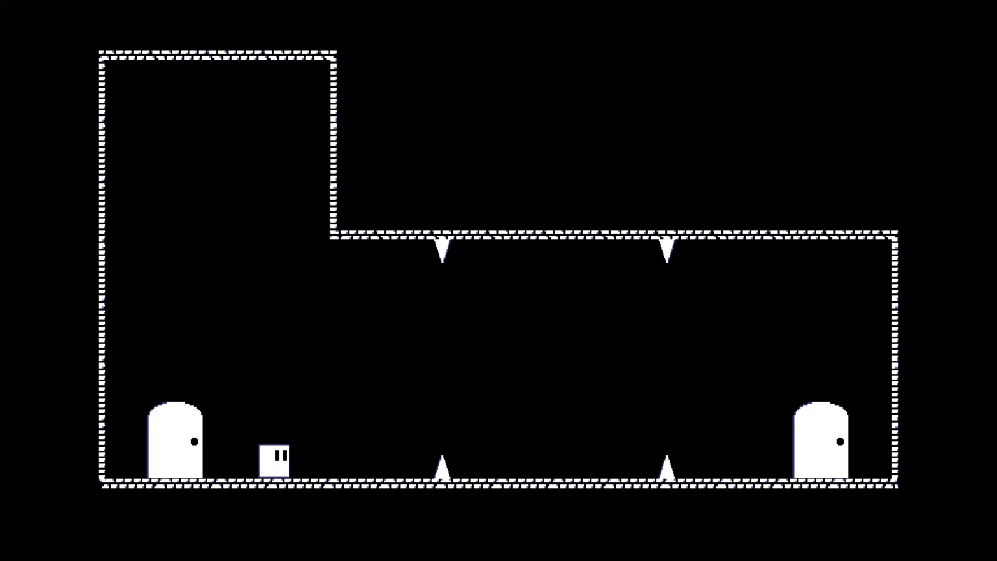
key("Right")
key("Left")
key("Right")
key("Up")
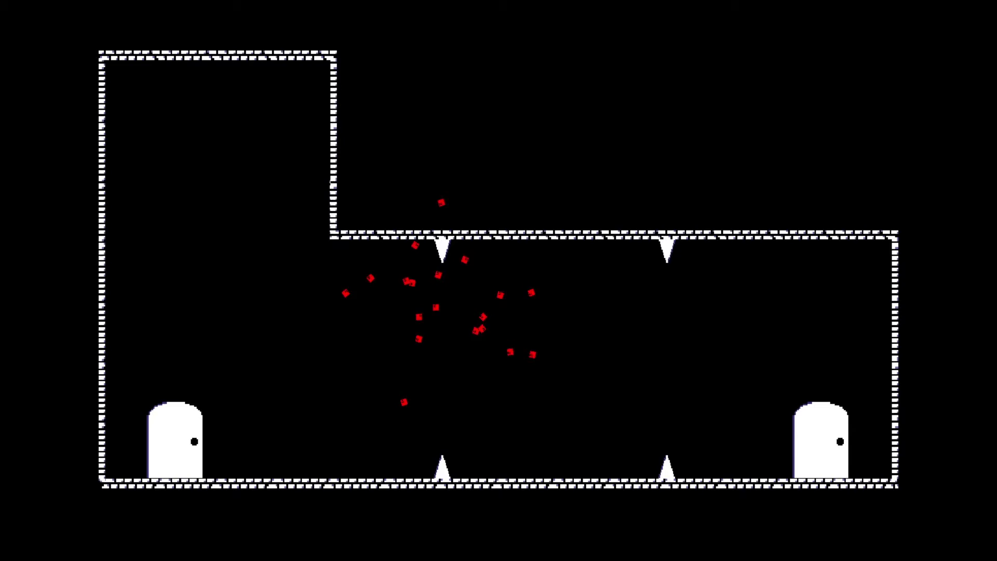
key("Left")
key("Right")
key("Up")
key("Right")
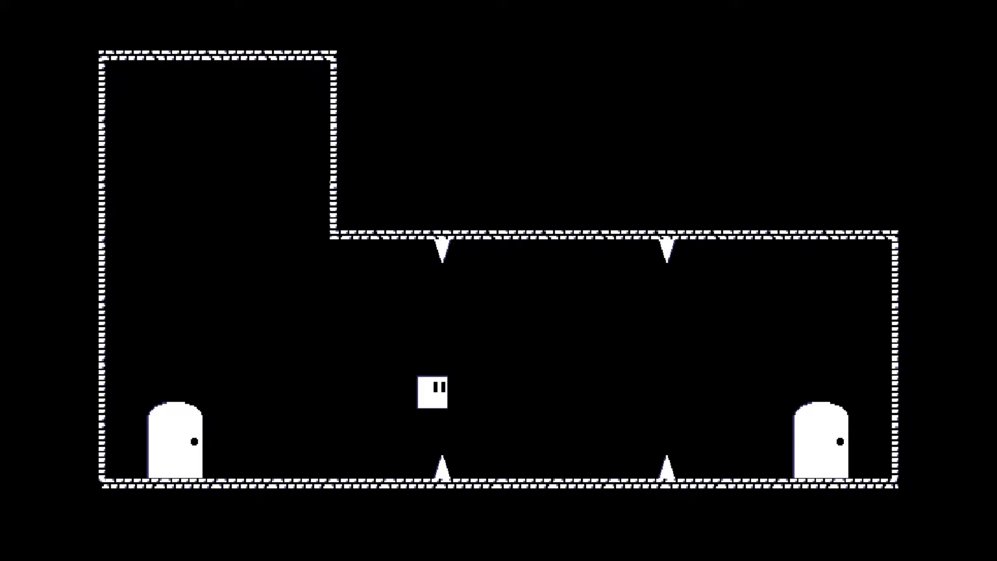
key("Right")
key("Up")
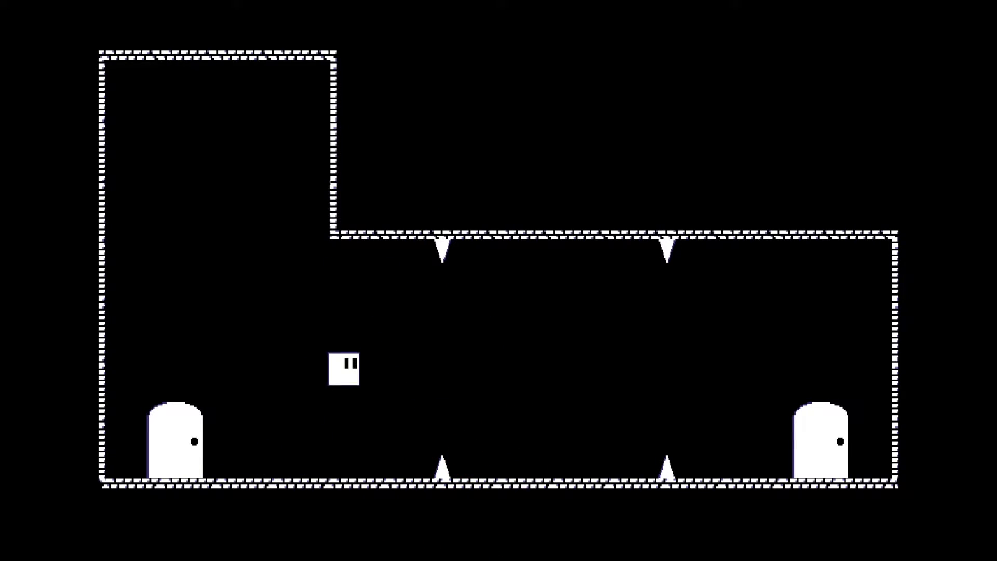
key("Up")
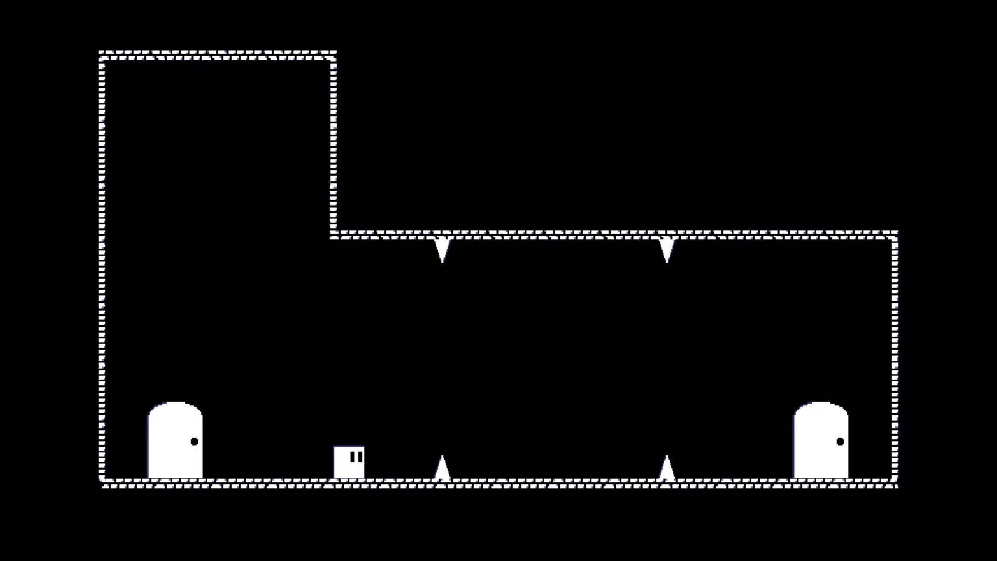
key("Left")
key("Right")
key("Right")
key("Left")
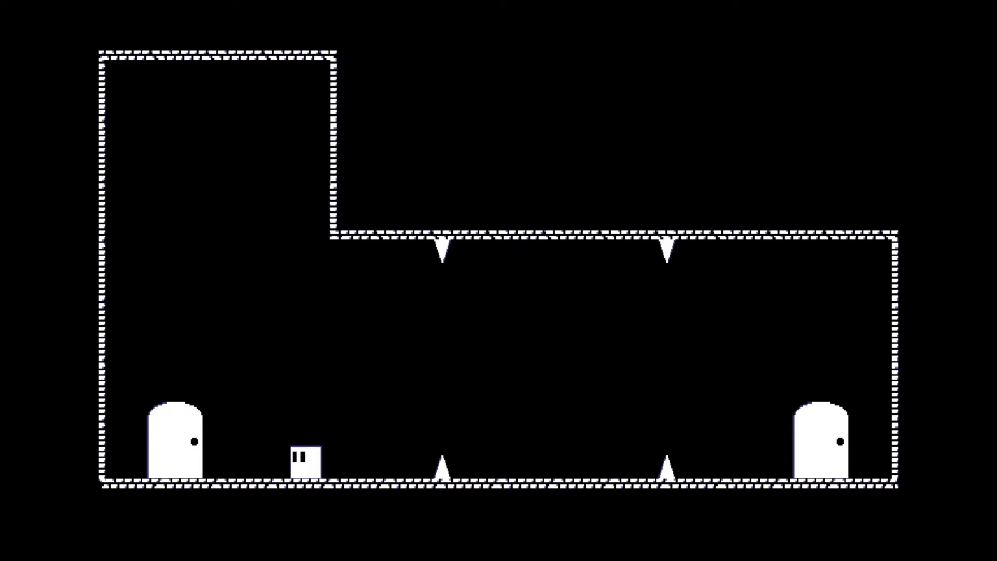
key("Right")
key("Up")
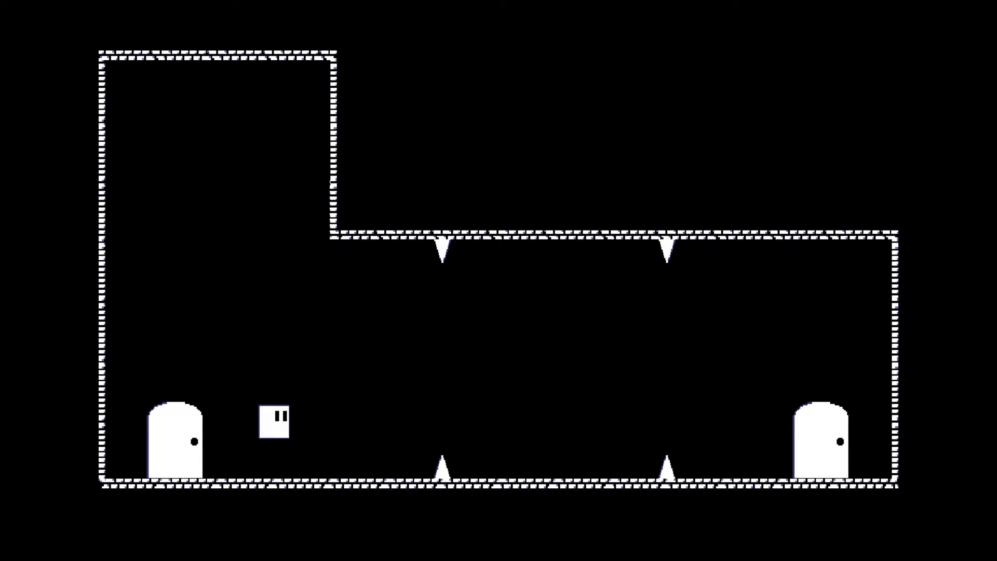
key("Left")
key("Right")
key("Up")
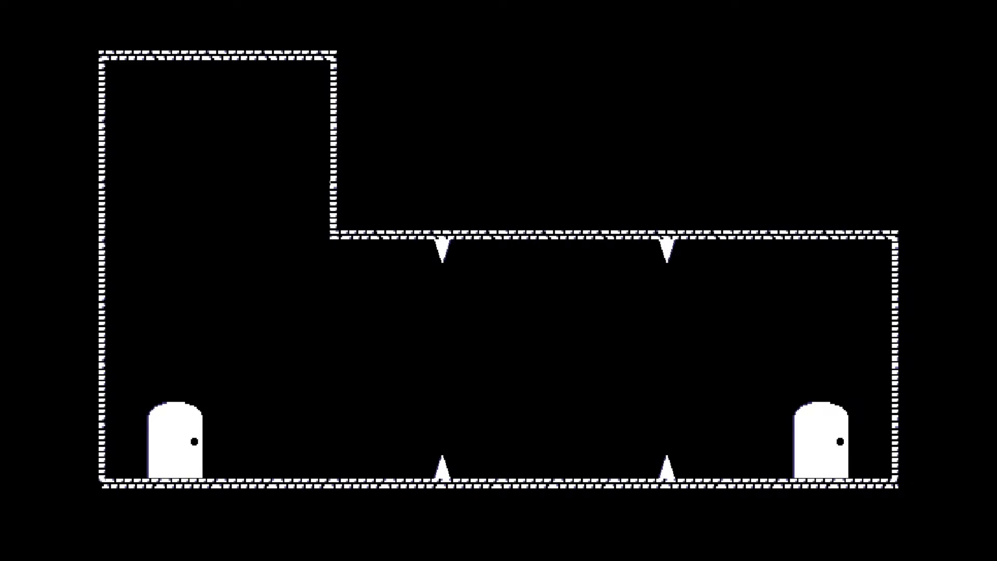
key("Right")
key("Up")
key("Up")
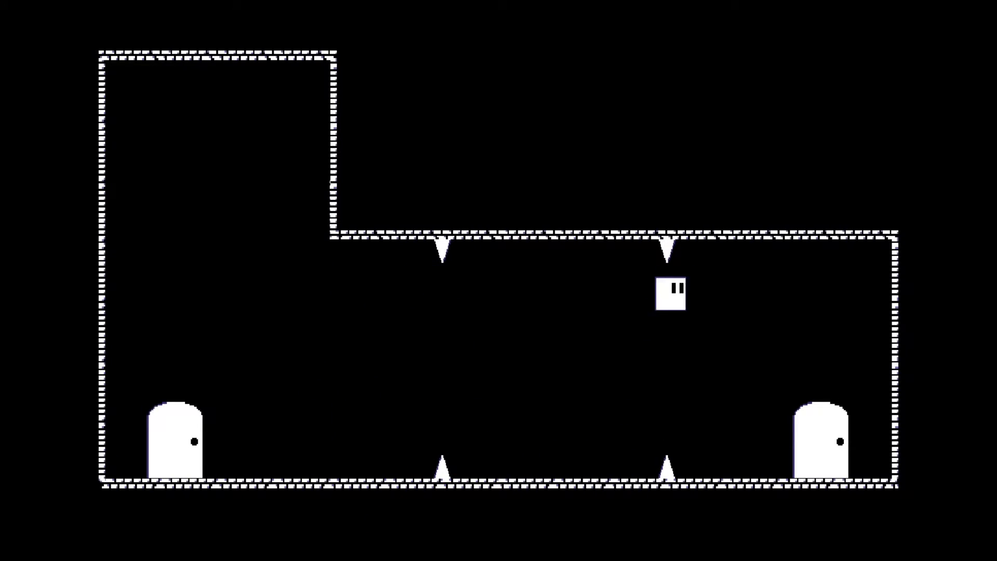
key("Right")
key("Up")
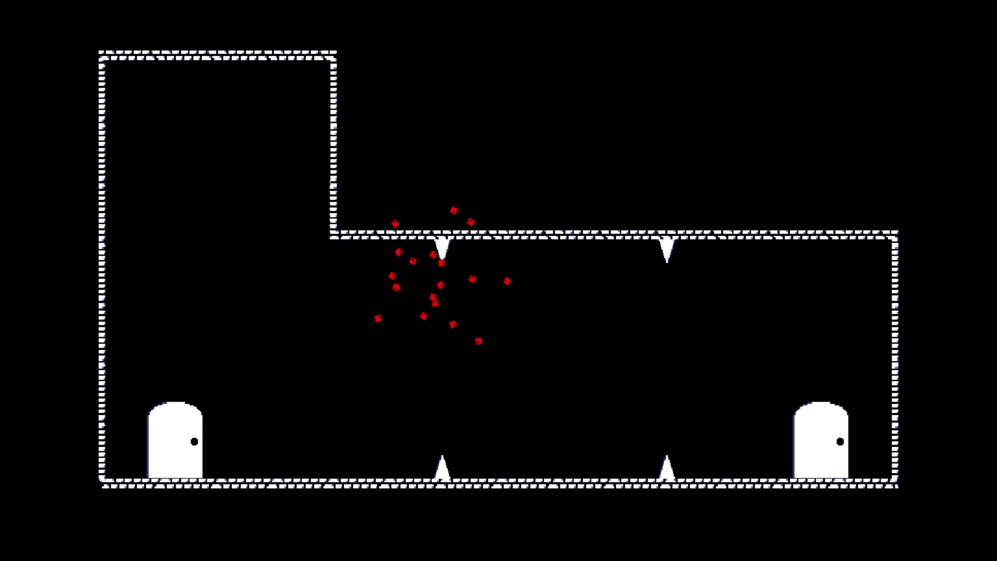
key("Right")
key("Up")
key("Up")
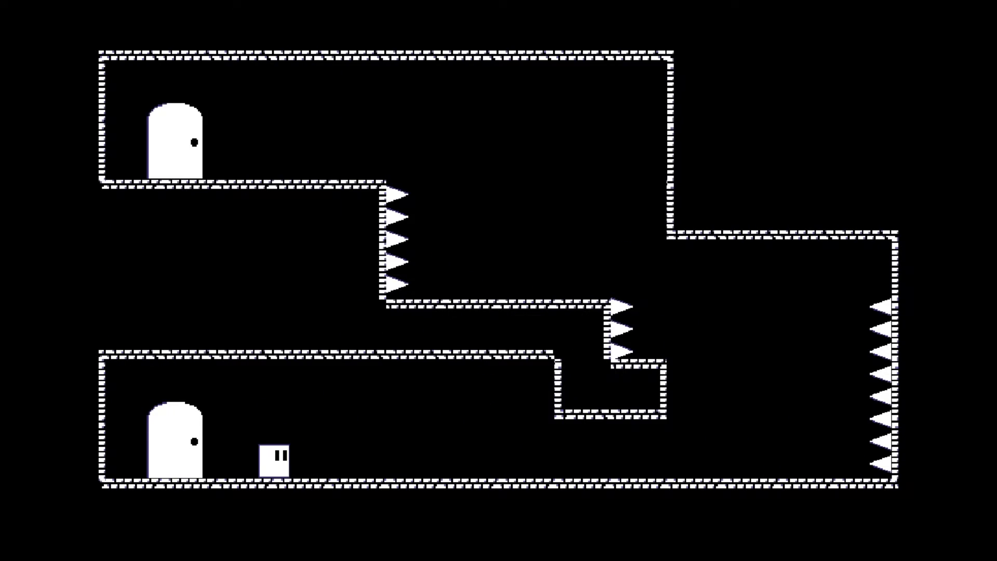
Step: Run along the floor and land on the small step beside the spikes
key("Right")
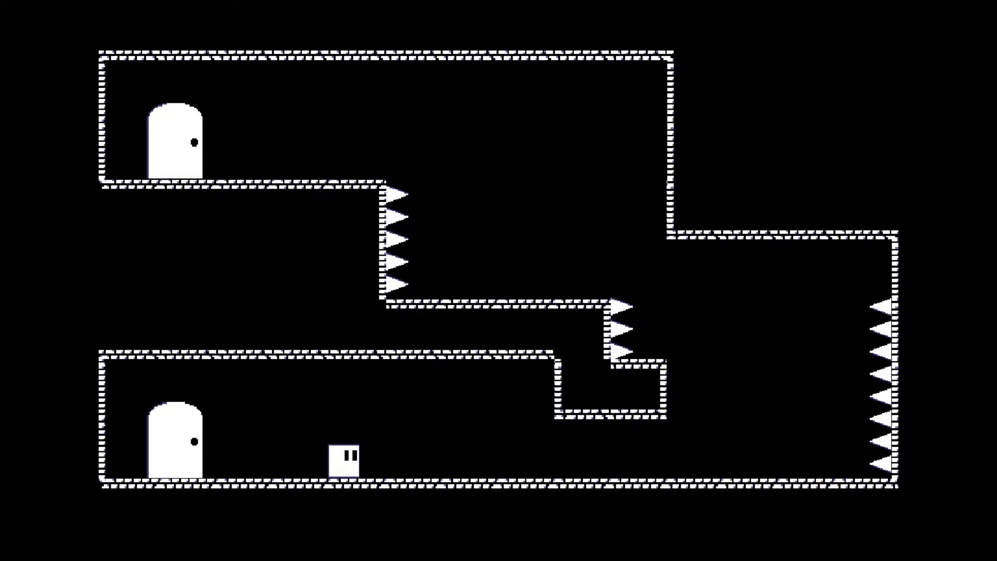
key("Right")
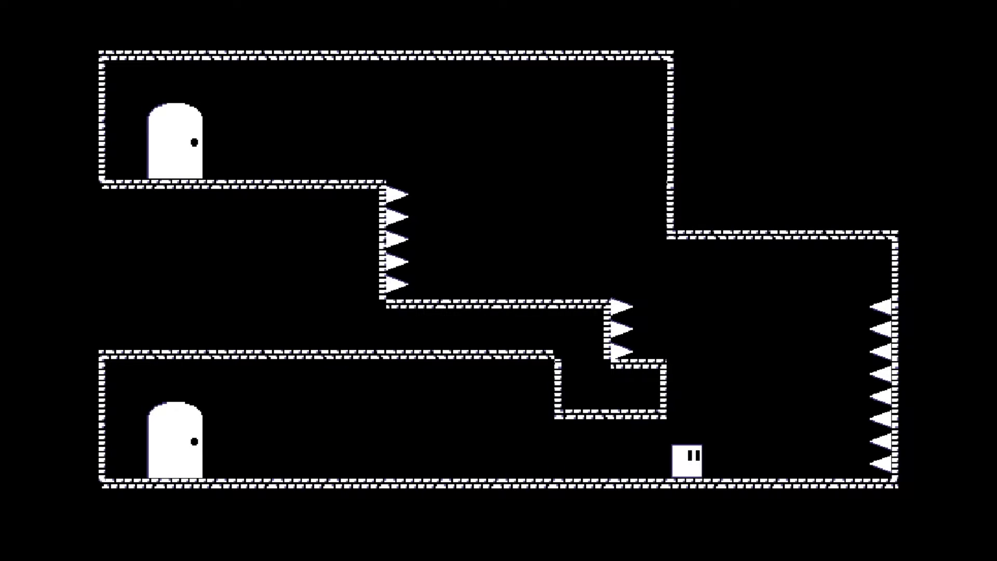
key("Left")
key("Left")
key("Right")
key("Up")
key("Left")
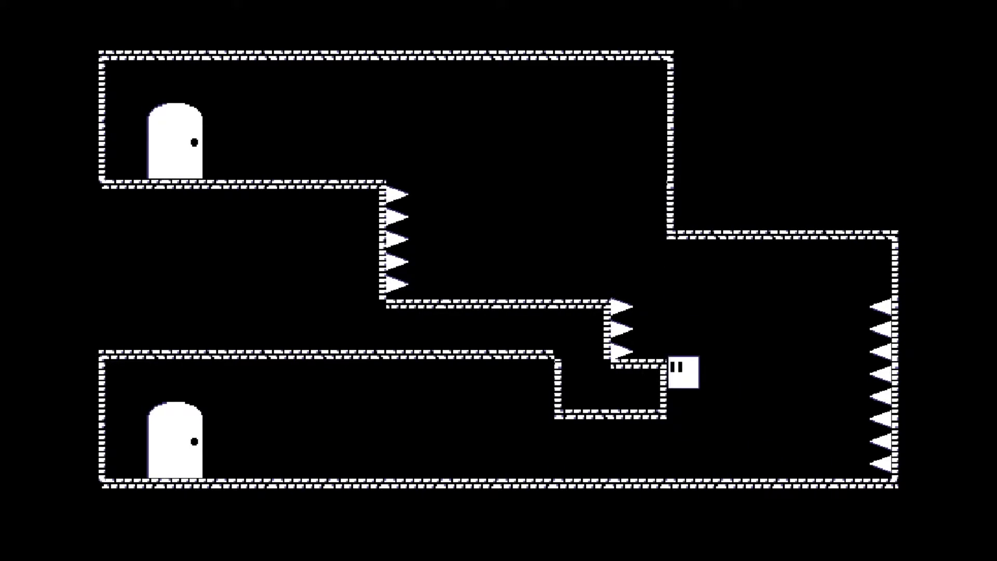
key("Up")
key("Left")
Step: Jump up the middle and top ledges and enter the top door
key("Up")
key("Left")
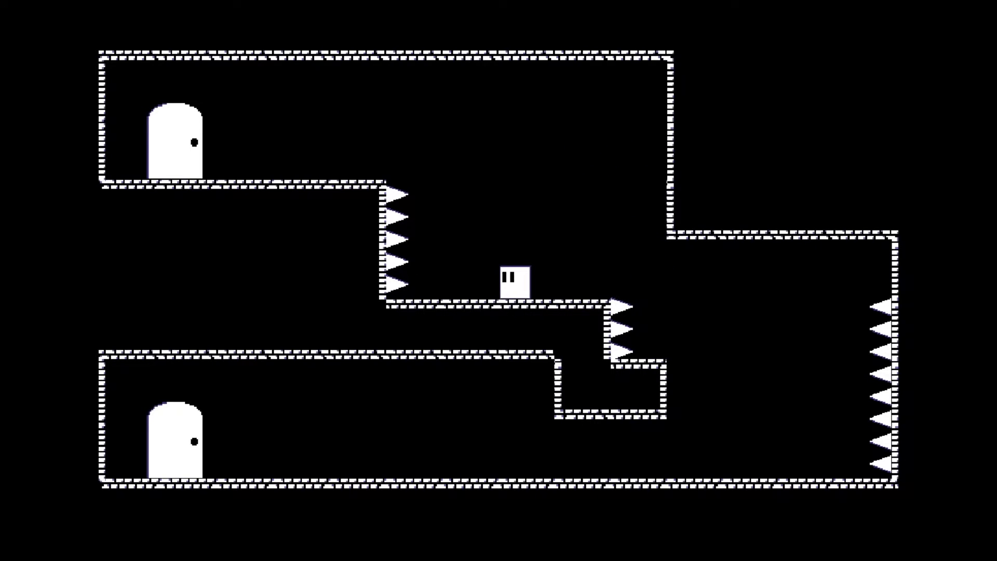
key("Up")
key("Left")
key("Right")
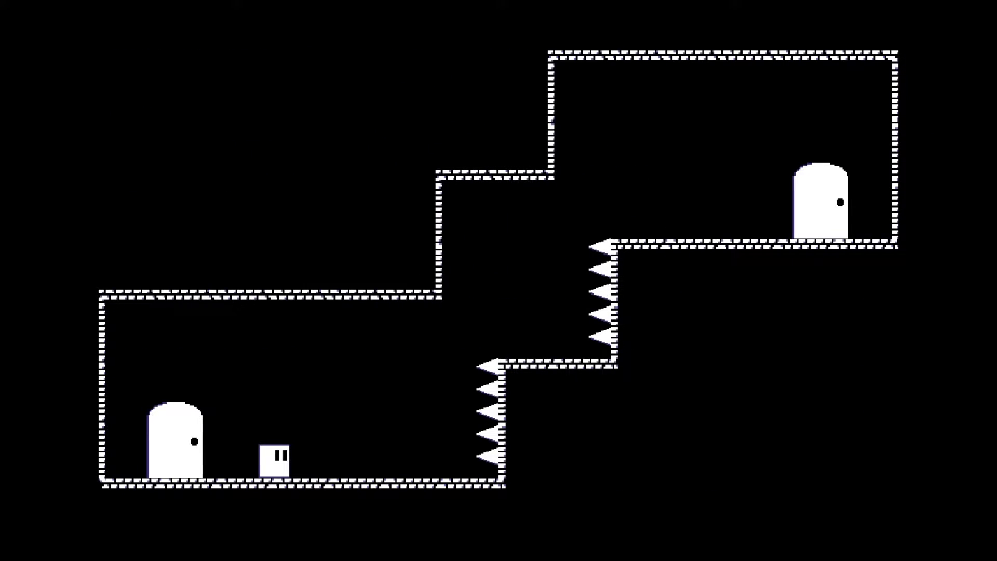
Step: Jump the second room's spiked steps to the top ledge and its door
key("Right")
key("Left")
key("Right")
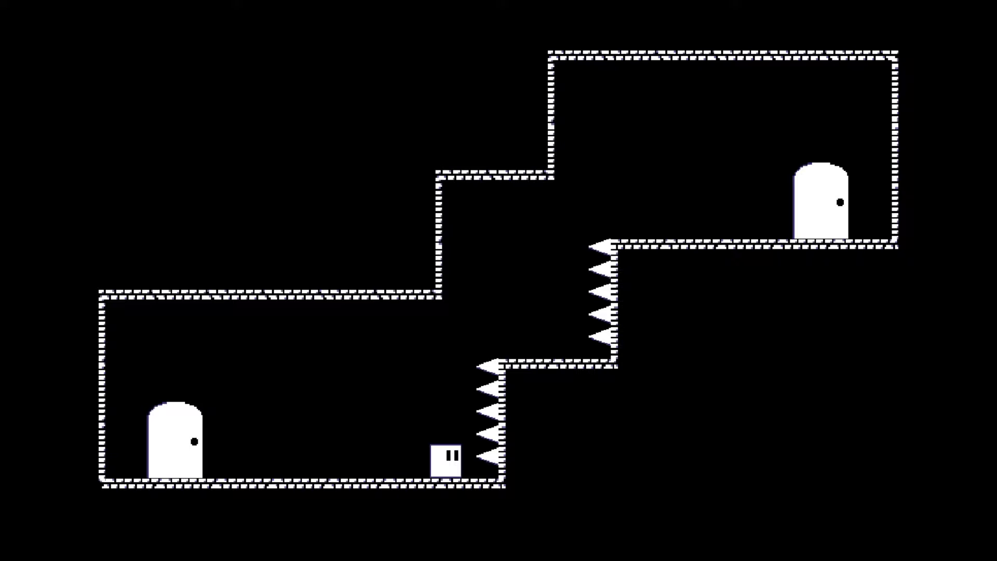
key("Up")
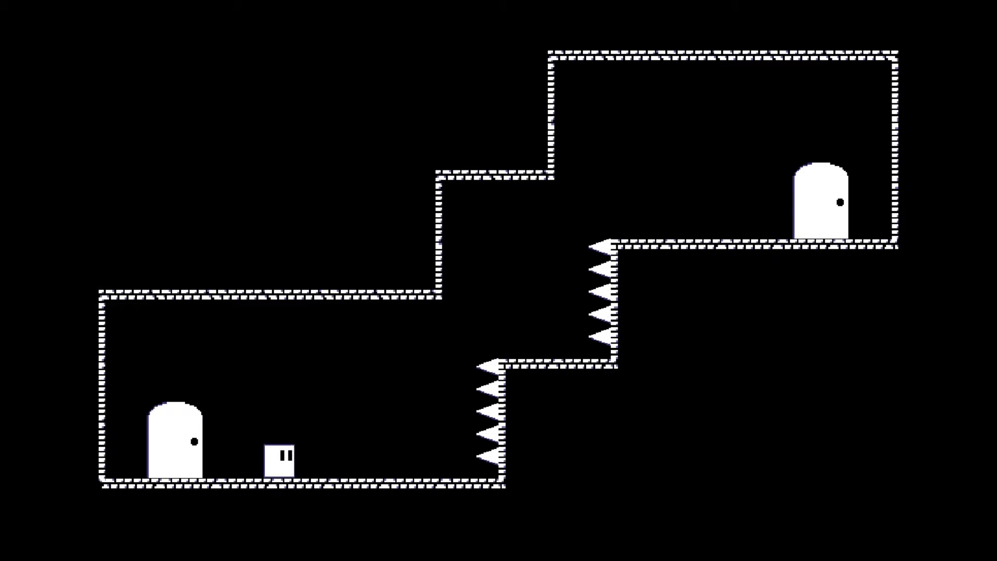
key("Right")
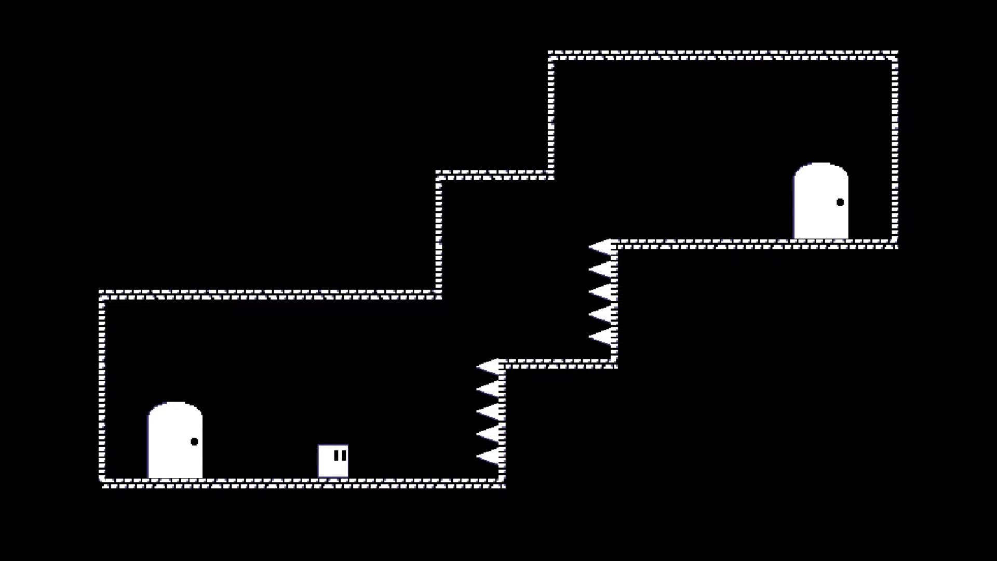
key("Right")
key("Up")
key("Up")
key("Right")
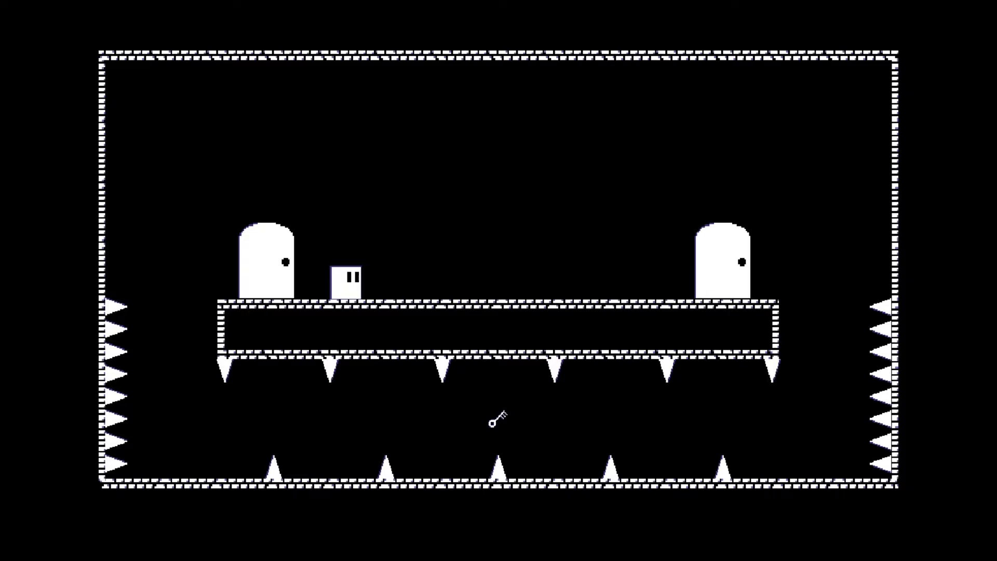
Step: Walk the platform between both doors, then drop to the bottom floor
key("Right")
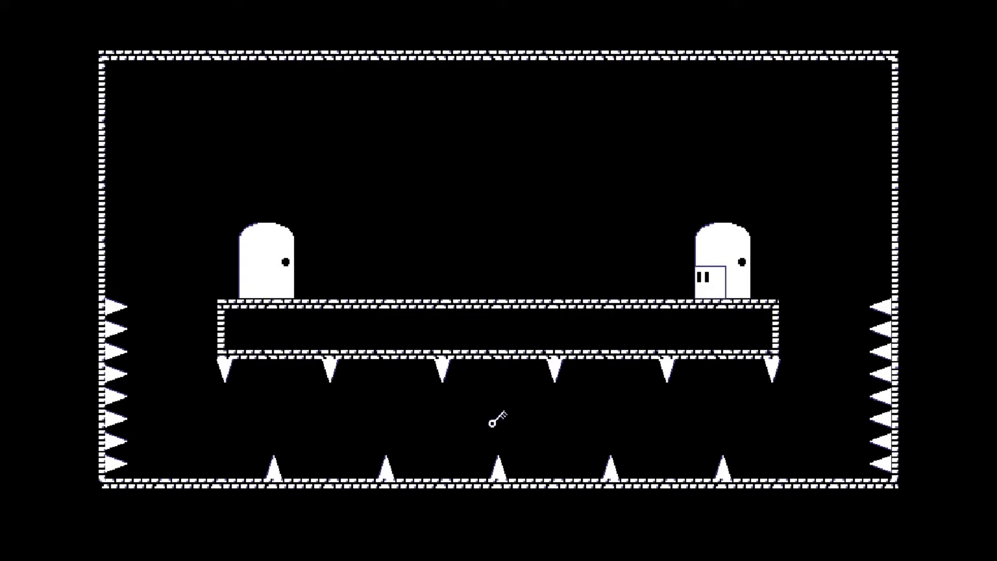
key("Left")
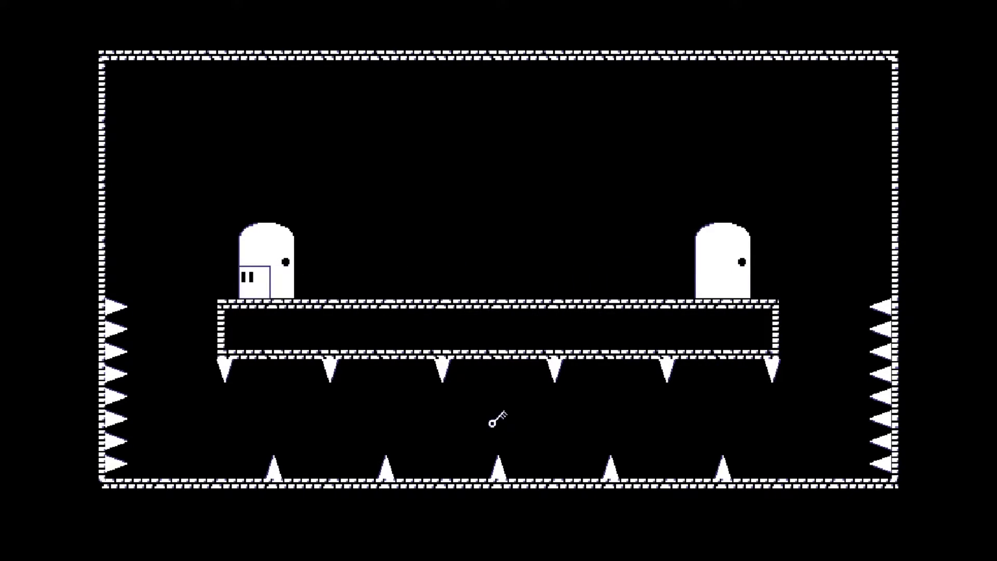
key("Left")
key("Right")
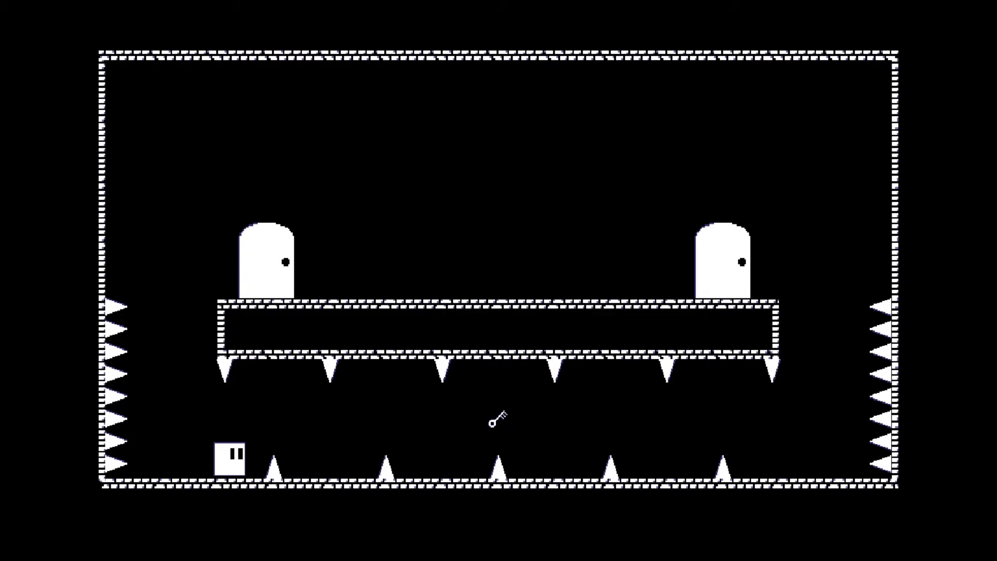
Step: Attempt to jump past the first and second floor spikes
key("Left")
key("Right")
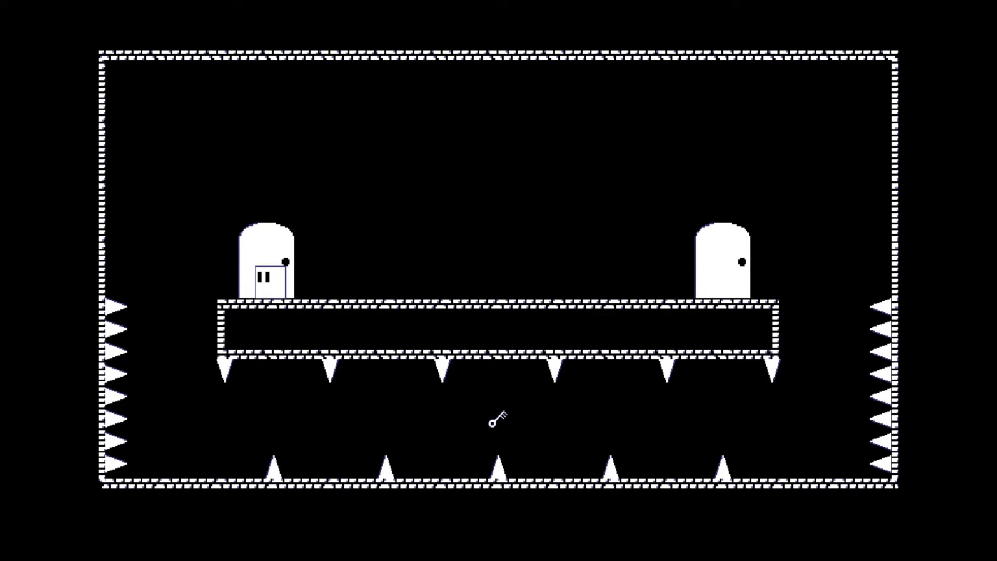
key("Left")
key("Right")
key("Up")
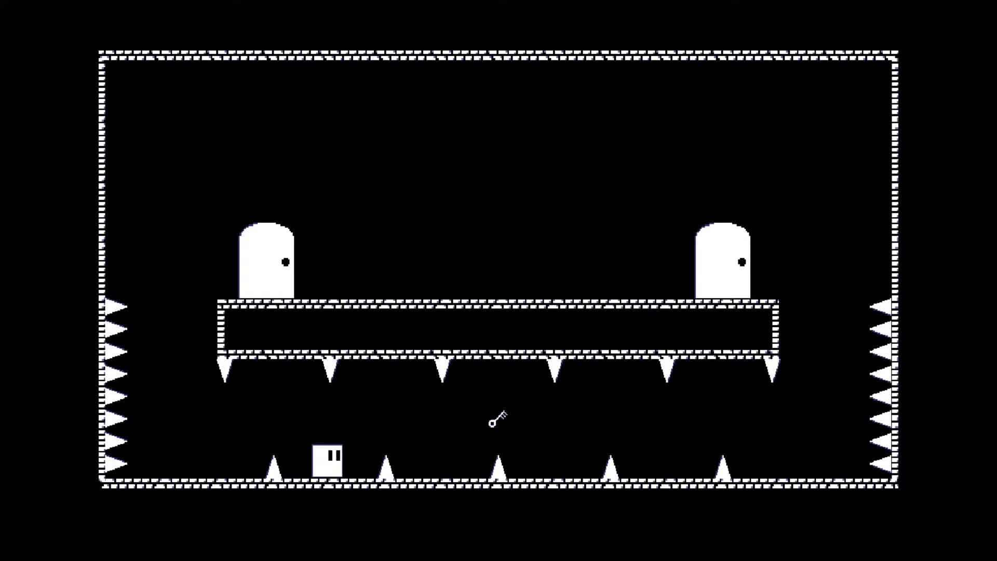
key("Right")
key("Up")
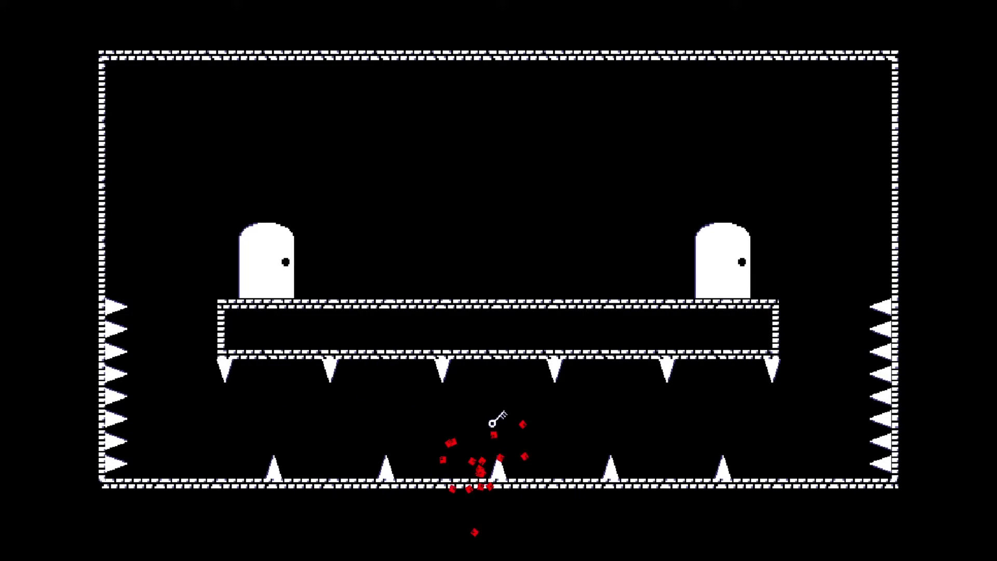
Step: After respawning, jump both floor spikes again and walk toward the key
key("Right")
key("Up")
key("Right")
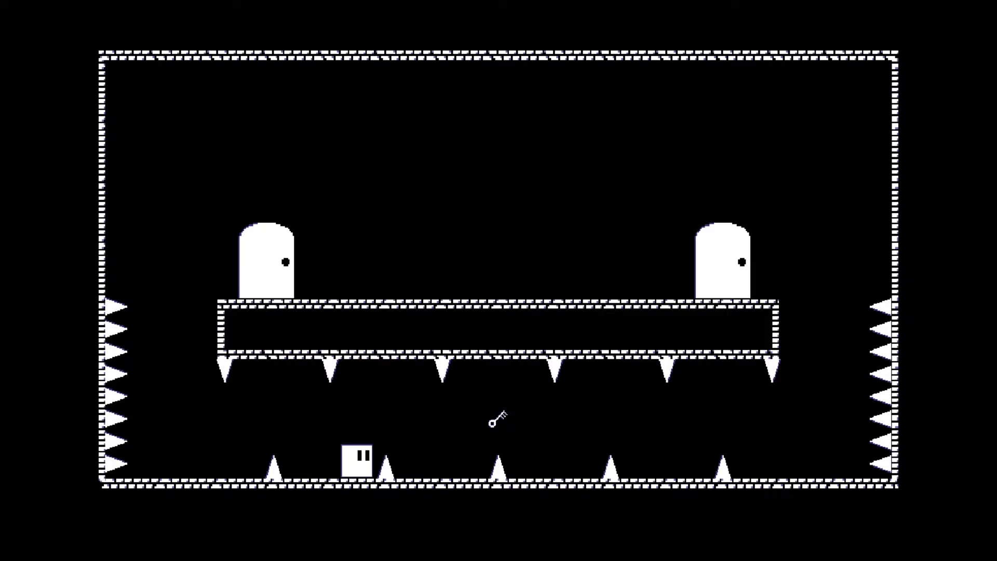
key("Up")
key("Right")
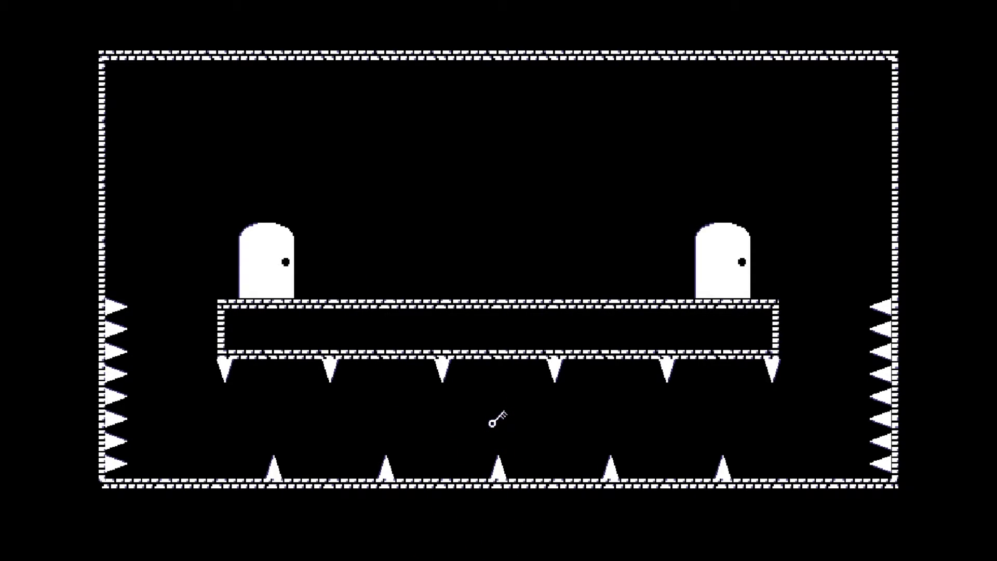
Step: Jump over the floor spikes and reach the key beside the middle spike
key("Left")
key("Right")
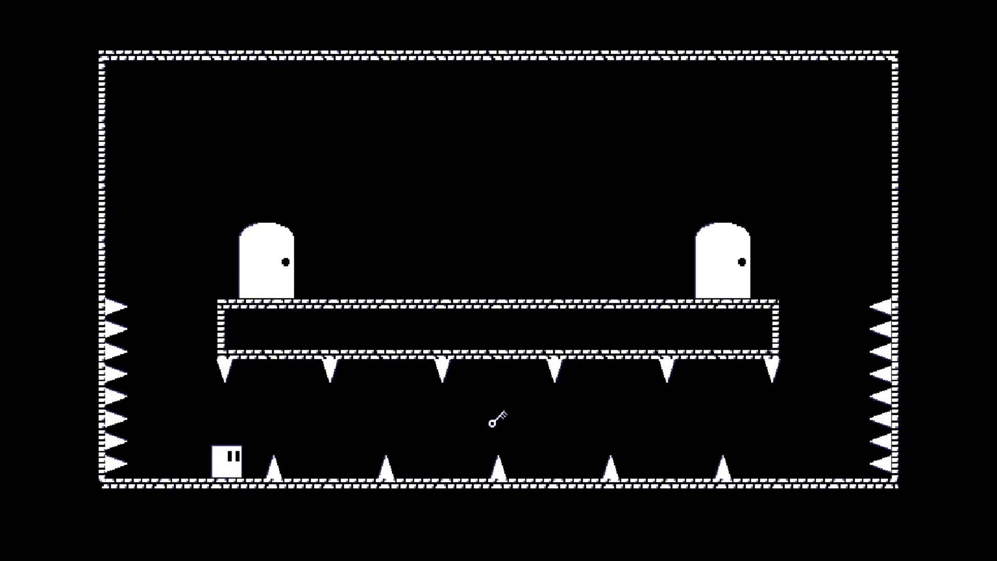
key("Up")
key("Right")
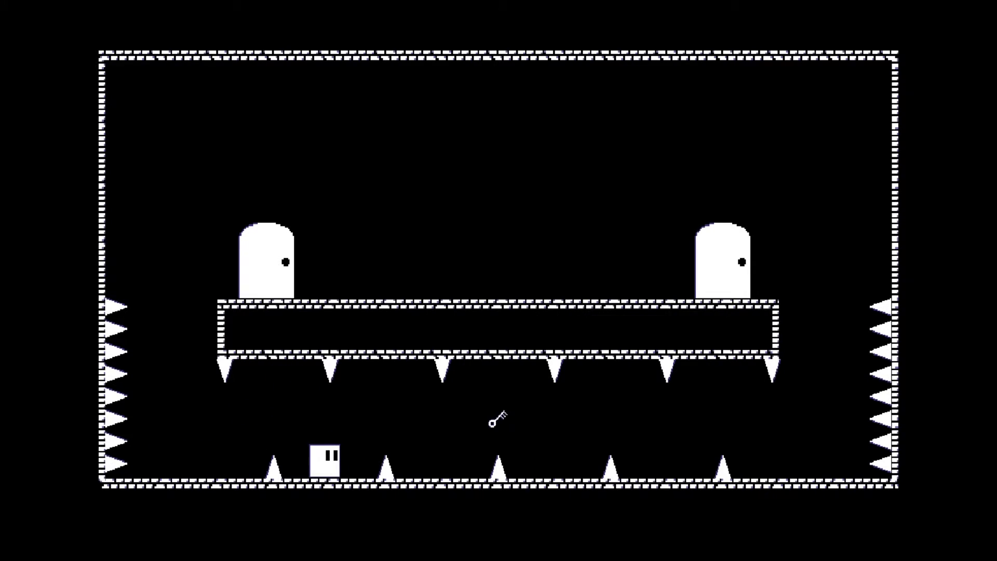
key("Right")
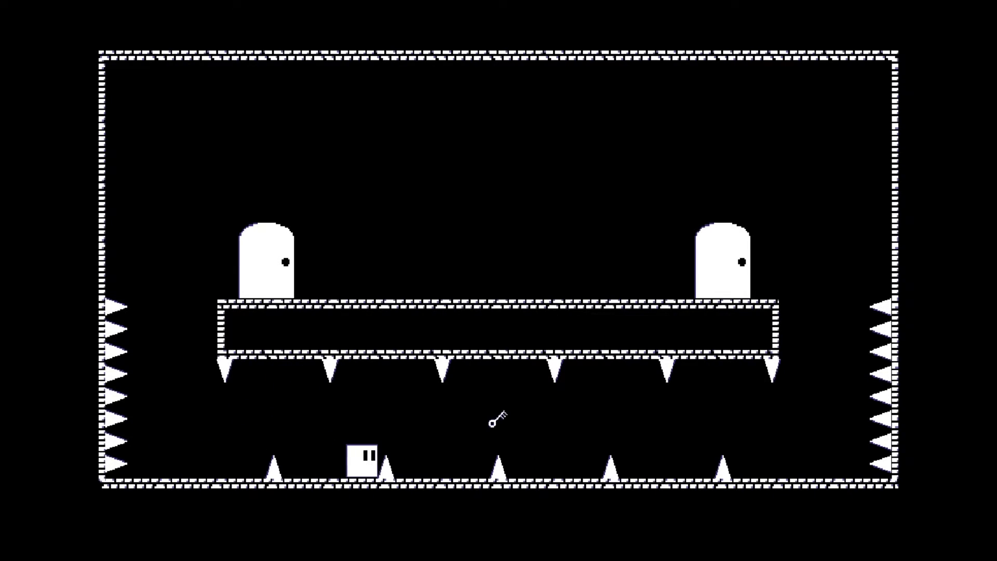
key("Up")
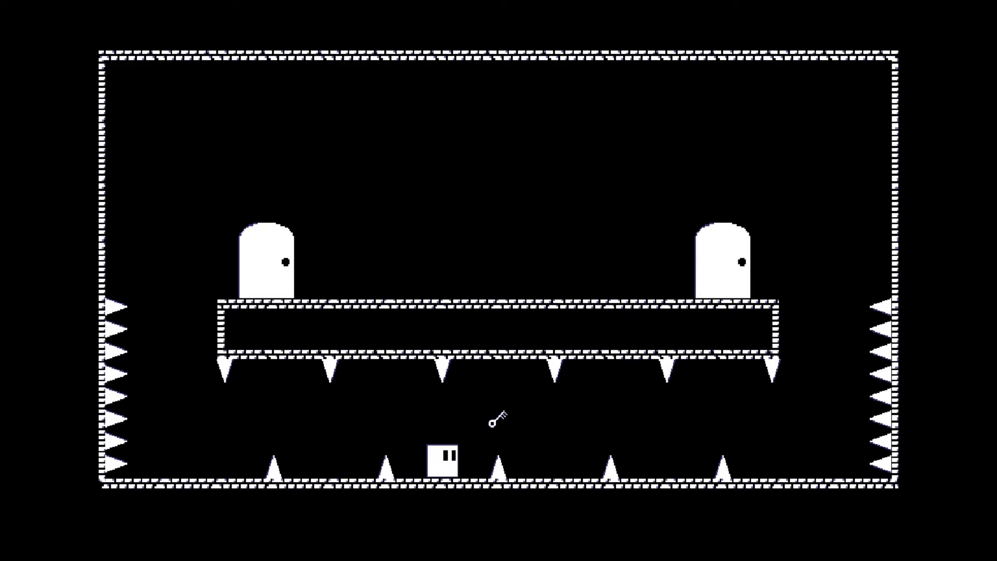
key("Right")
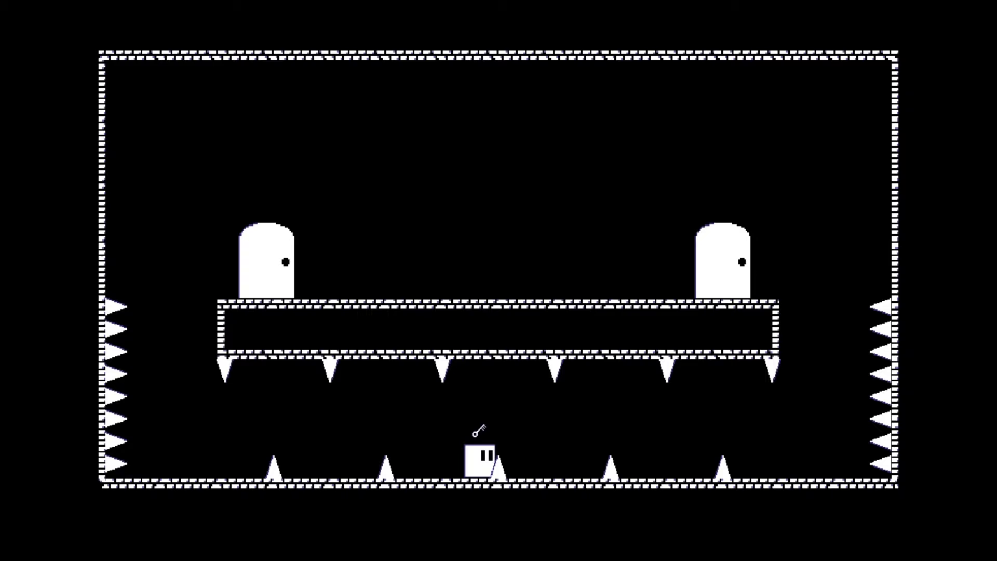
Step: Carry the key left past the spikes, climb the platform and enter the right door
key("Left")
key("Left")
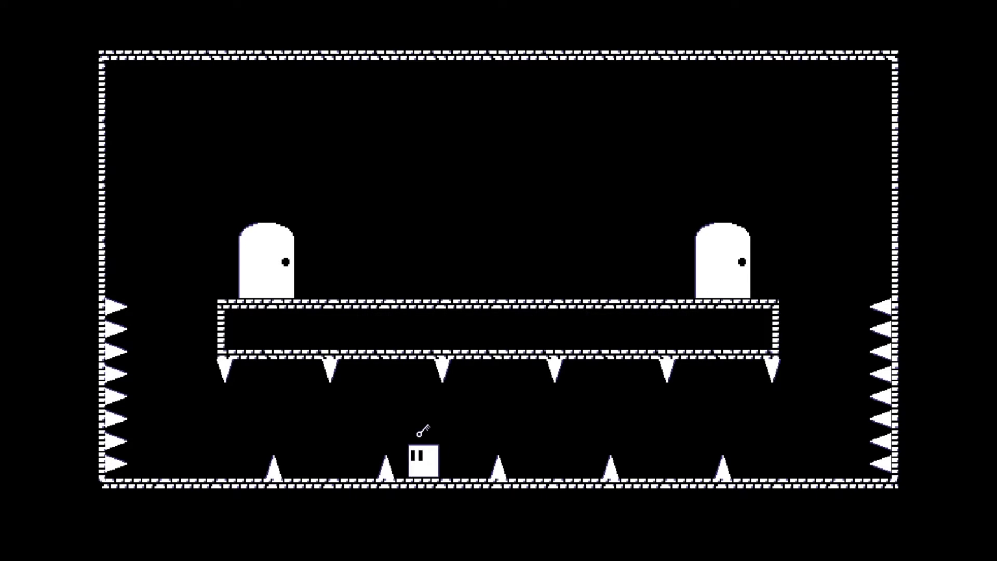
key("Left")
key("Left")
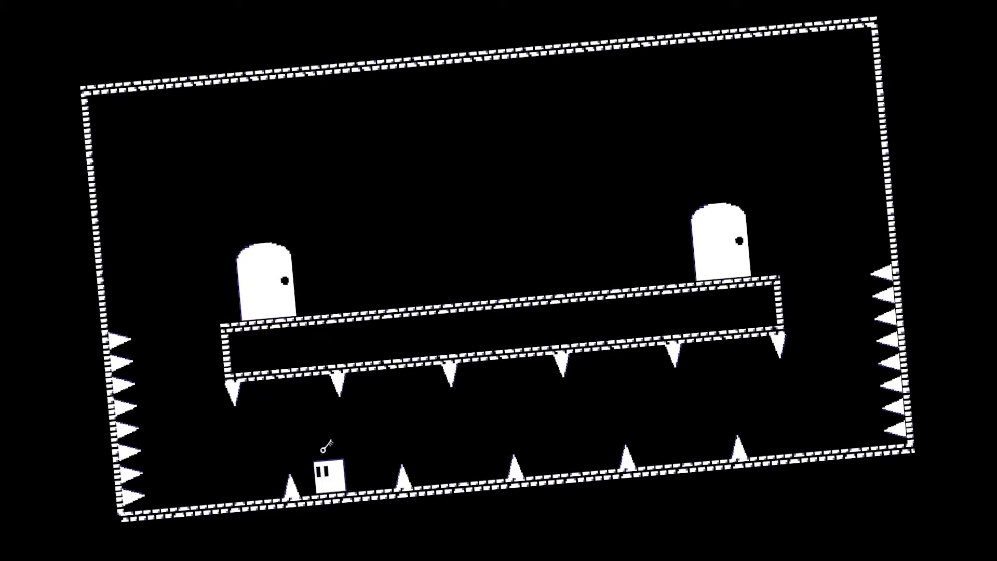
key("Left")
key("Left")
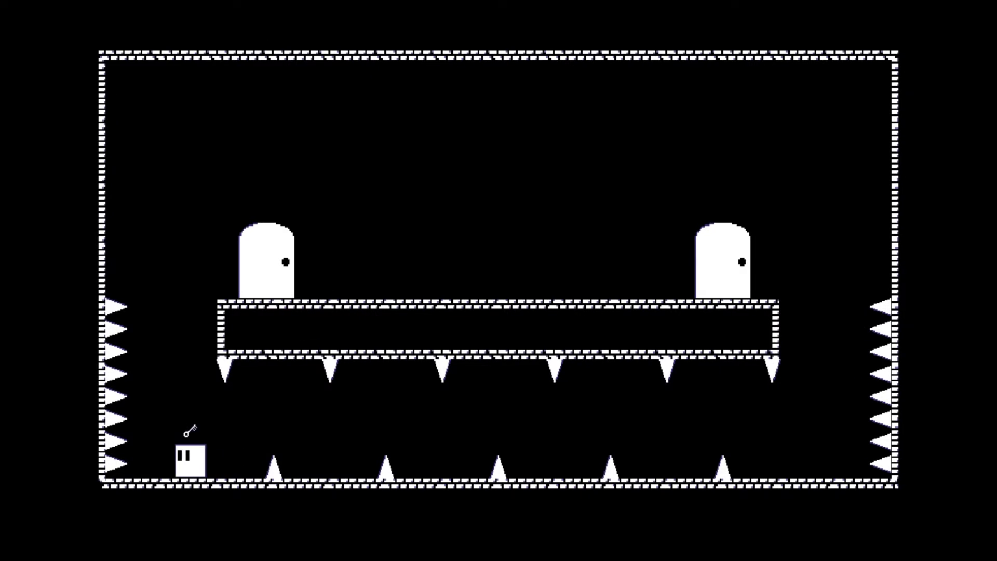
key("Left")
key("Up")
key("Right")
key("Right")
key("Right")
key("Right")
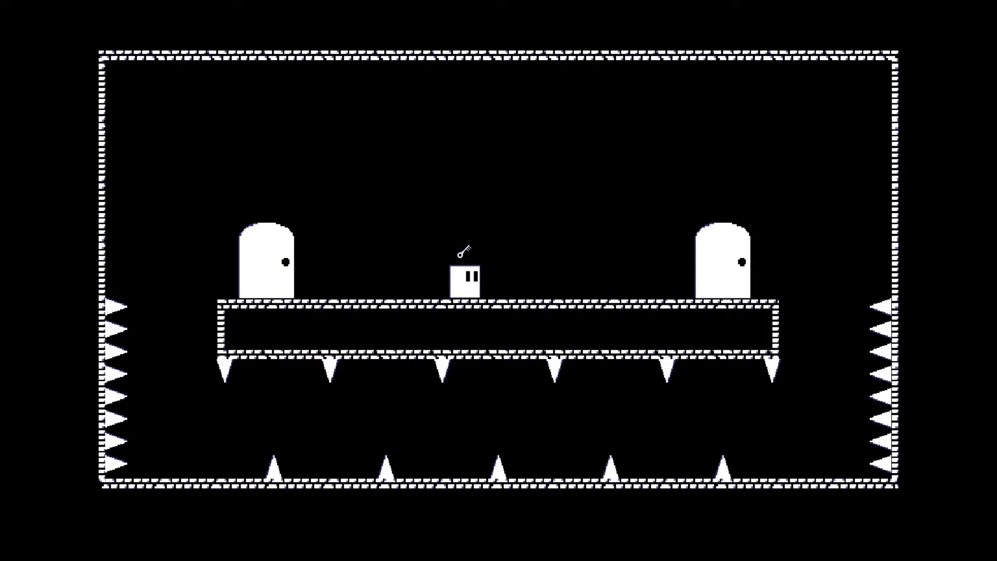
key("Right")
key("Right")
key("Right")
key("Right")
key("Right")
key("Right")
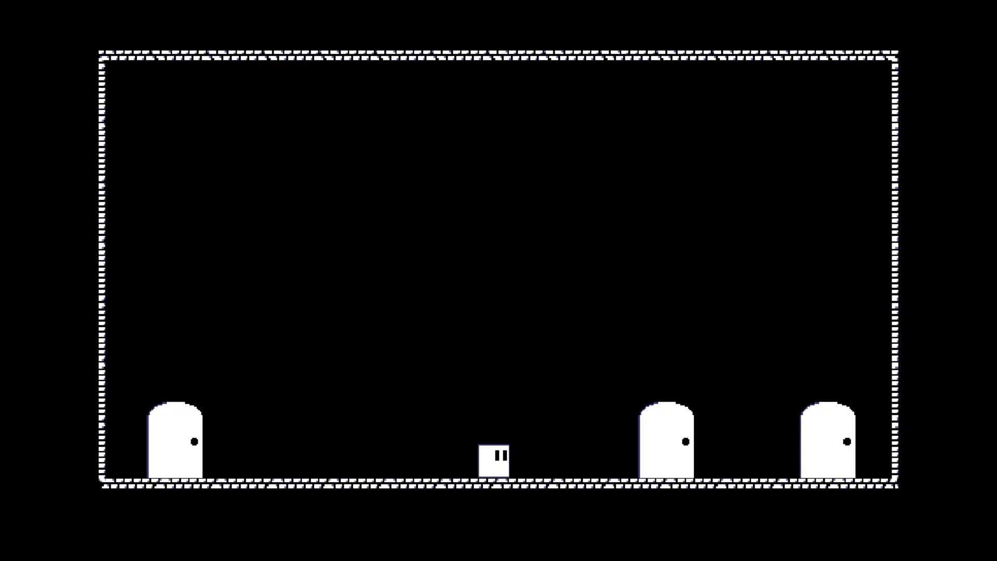
key("Right")
key("Right")
Step: Walk right through the plain two-door rooms, grabbing the key on the way
key("Right")
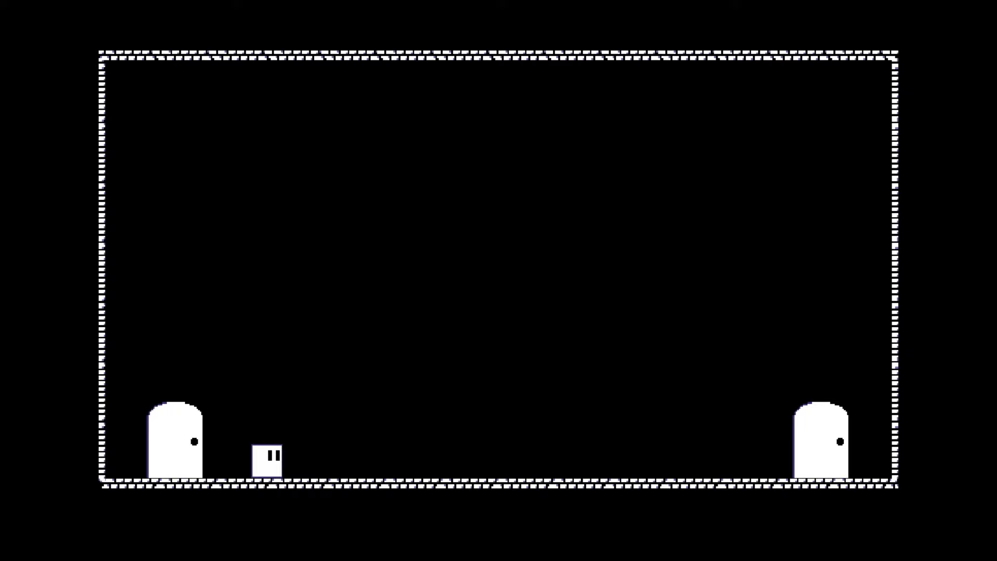
key("Right")
key("Left")
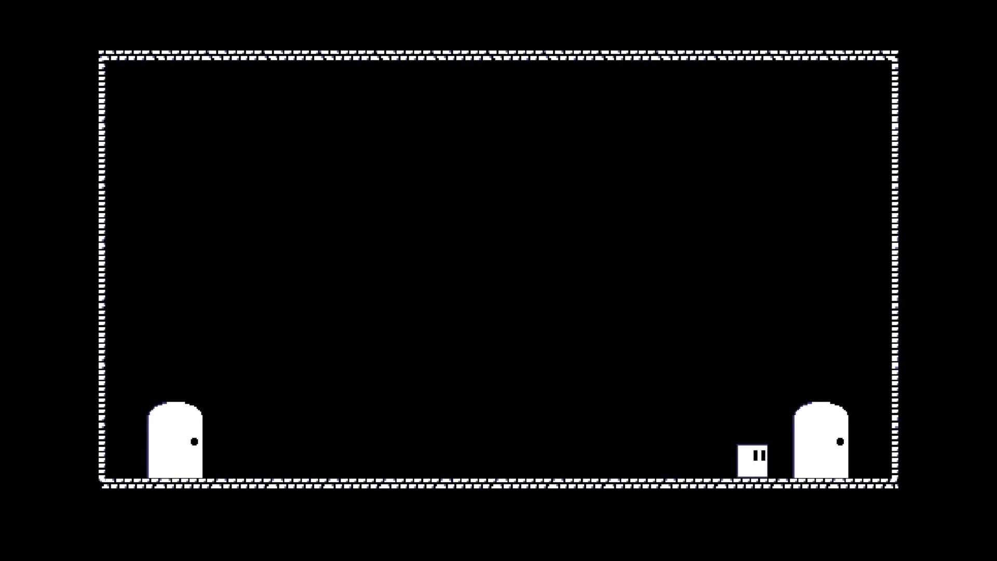
key("Right")
key("Right")
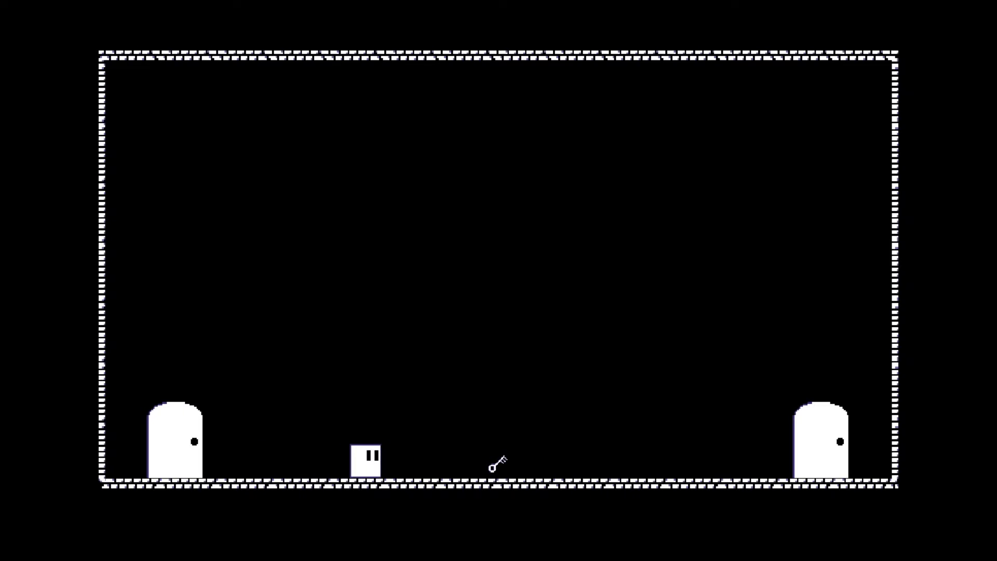
key("Right")
key("Right")
key("Right")
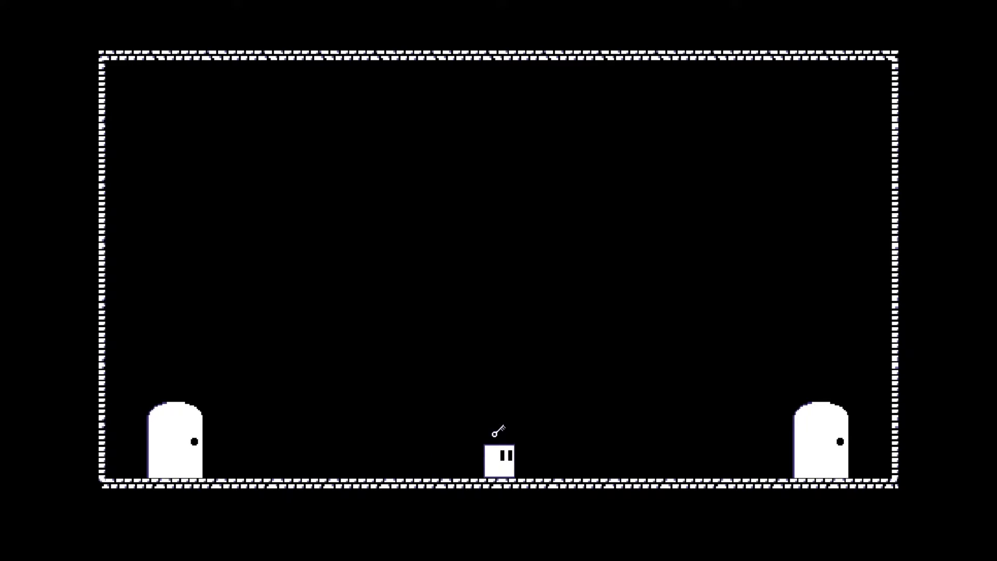
key("Right")
key("Right")
key("Right")
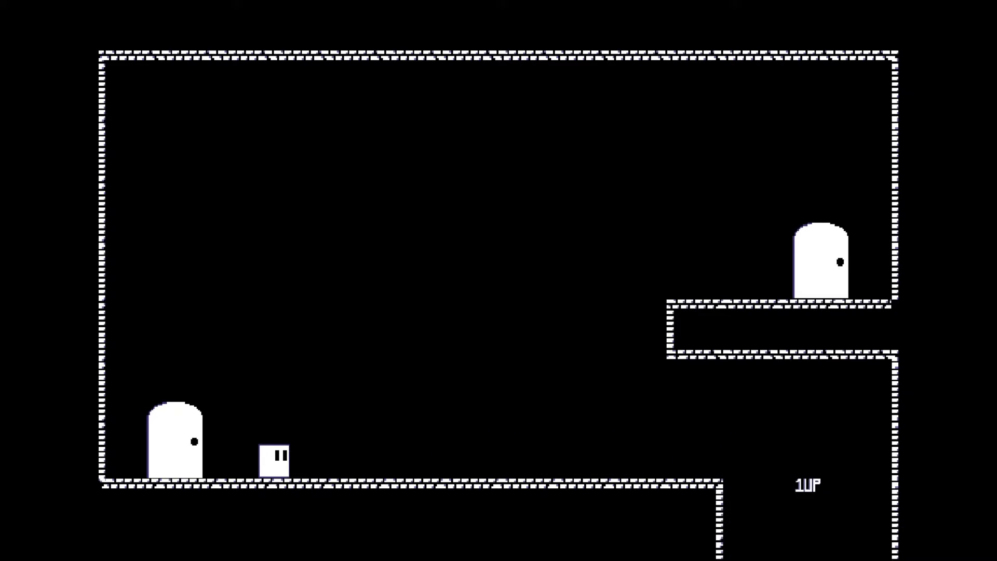
key("Right")
key("Right")
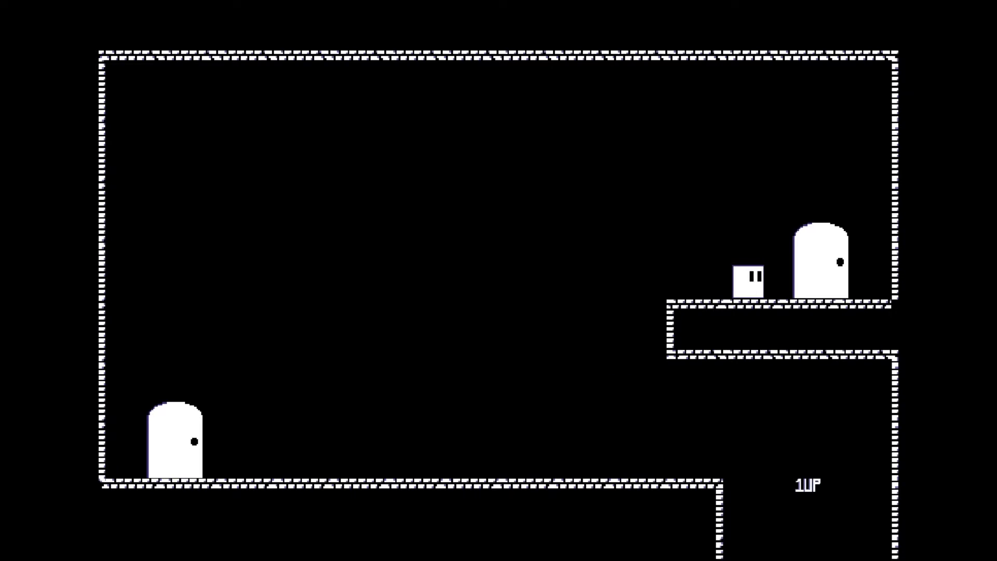
key("Right")
key("Right")
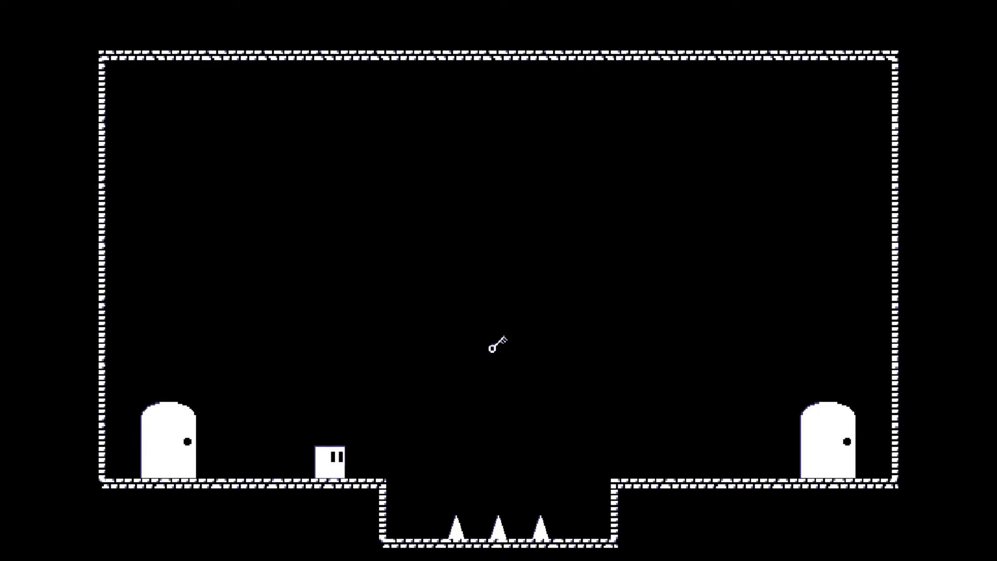
Step: Grab the floating key and climb out of the pit to the right door
key("Up")
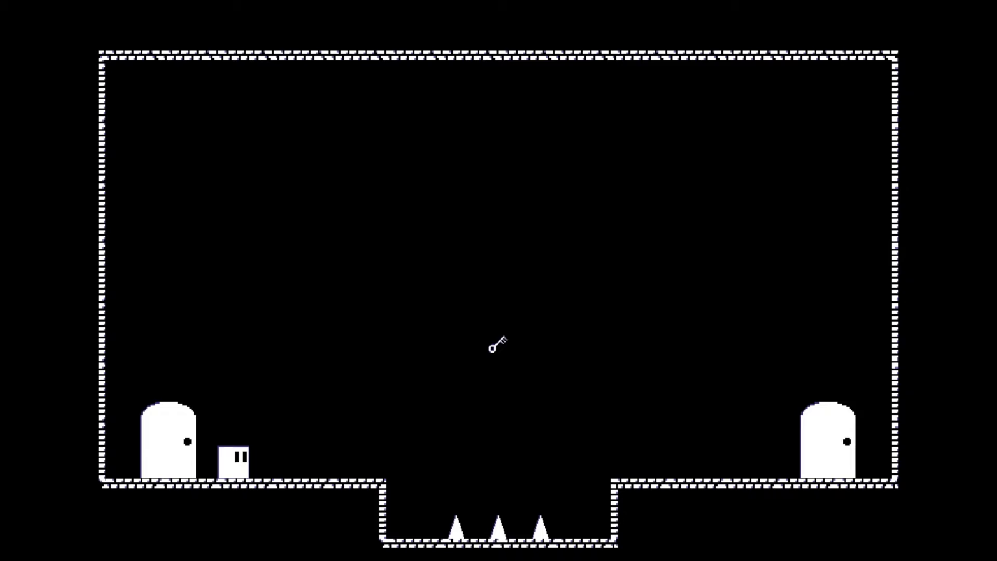
key("Right")
key("Up")
key("Up")
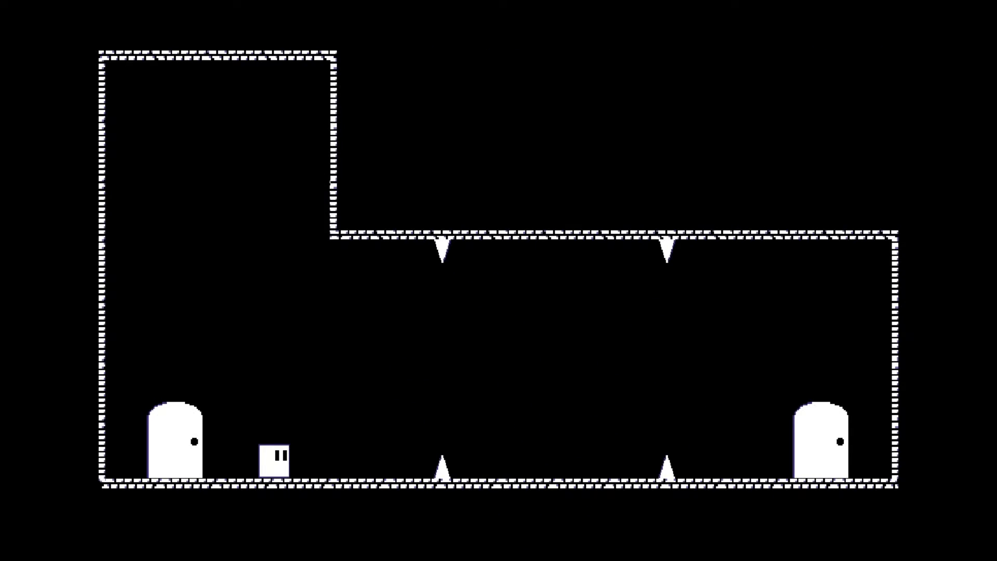
Step: Hop between the corridor's floor spikes to reach the right door
key("Right")
key("Up")
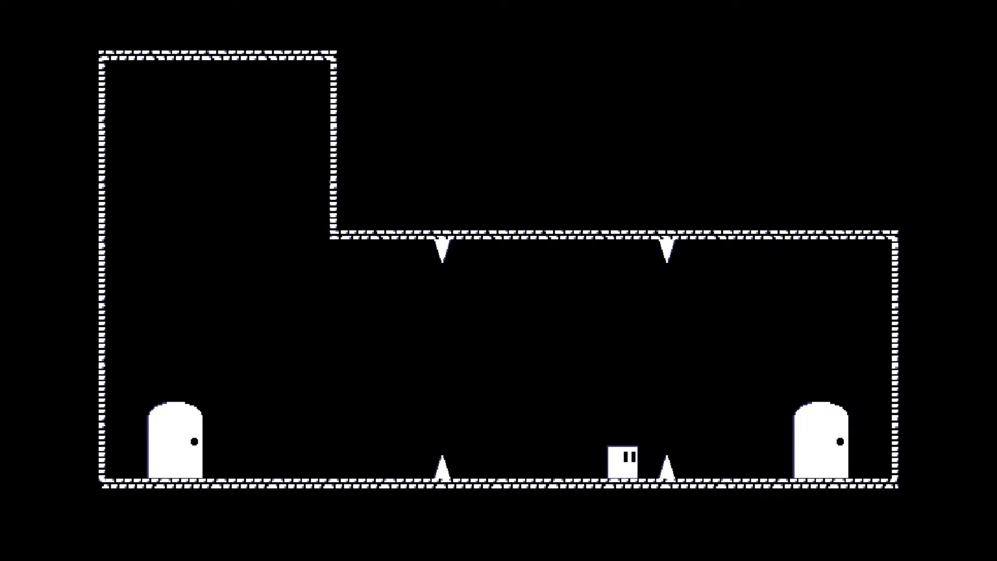
key("Right")
key("Up")
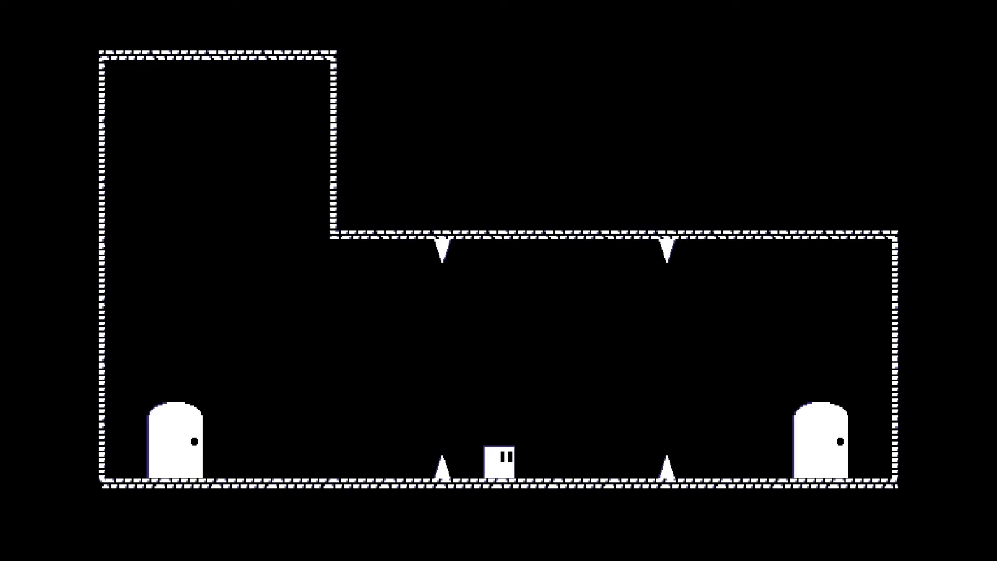
key("Up")
key("Right")
key("Up")
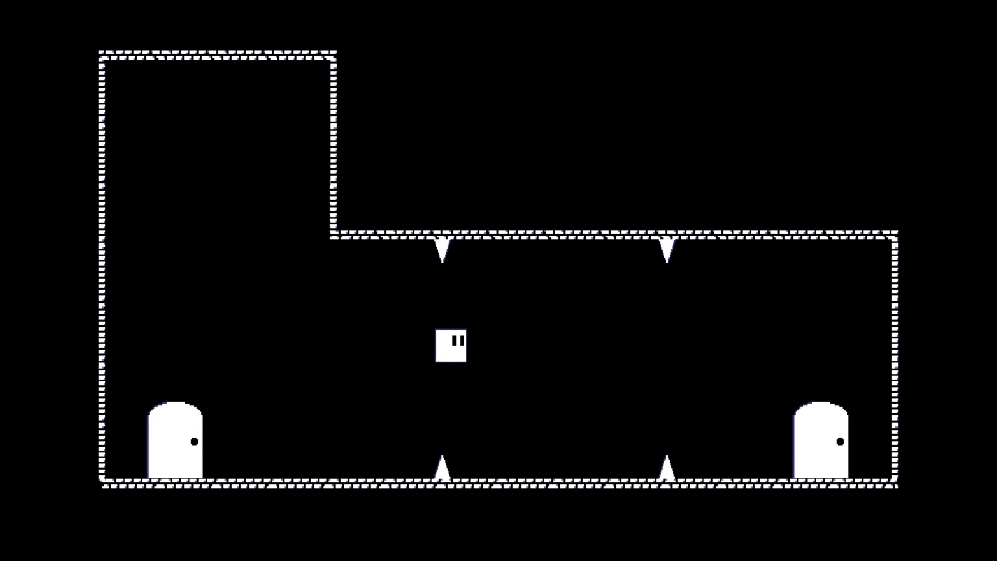
key("Up")
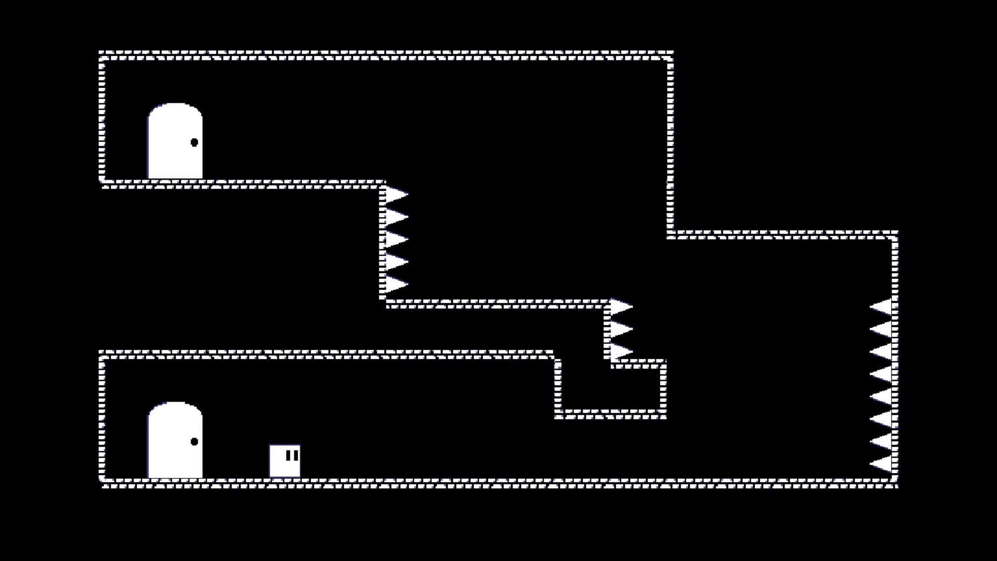
Step: Climb the stepped room's small ledge, middle and top platforms to the door
key("Right")
key("Left")
key("Up")
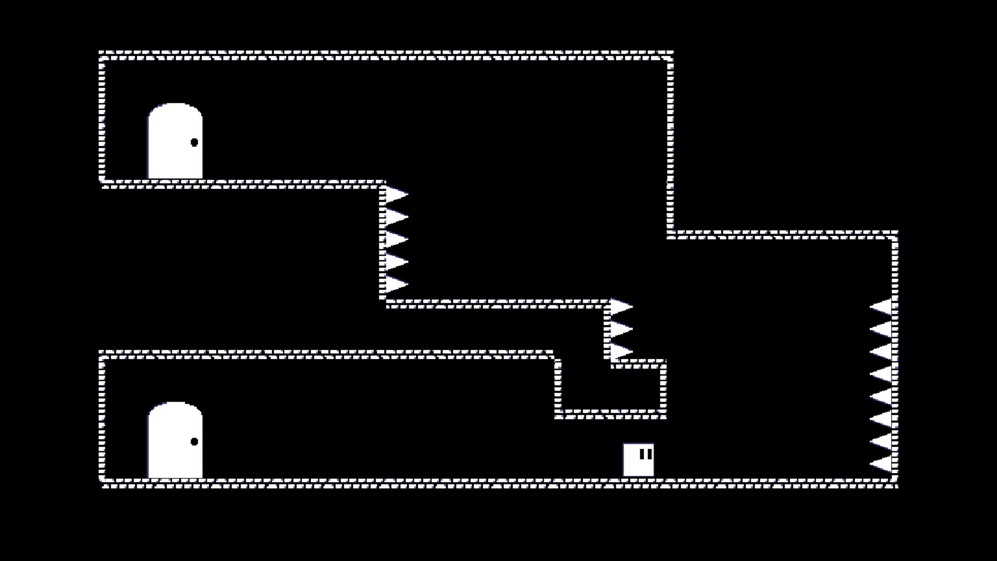
key("Right")
key("Up")
key("Left")
key("Up")
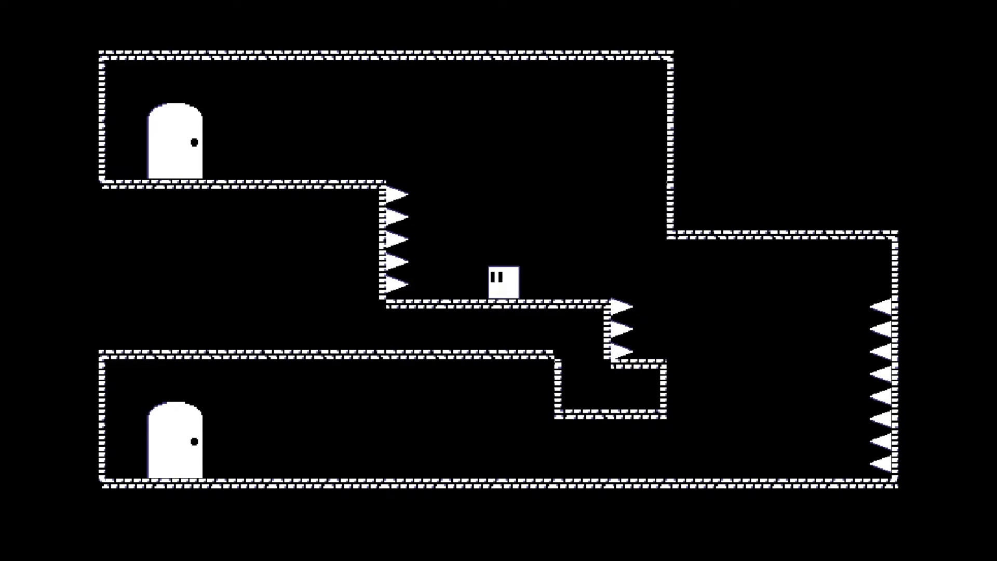
key("Up")
key("Left")
Step: Run to the spike wall and jump over the lower spikes onto the middle platform
key("Right")
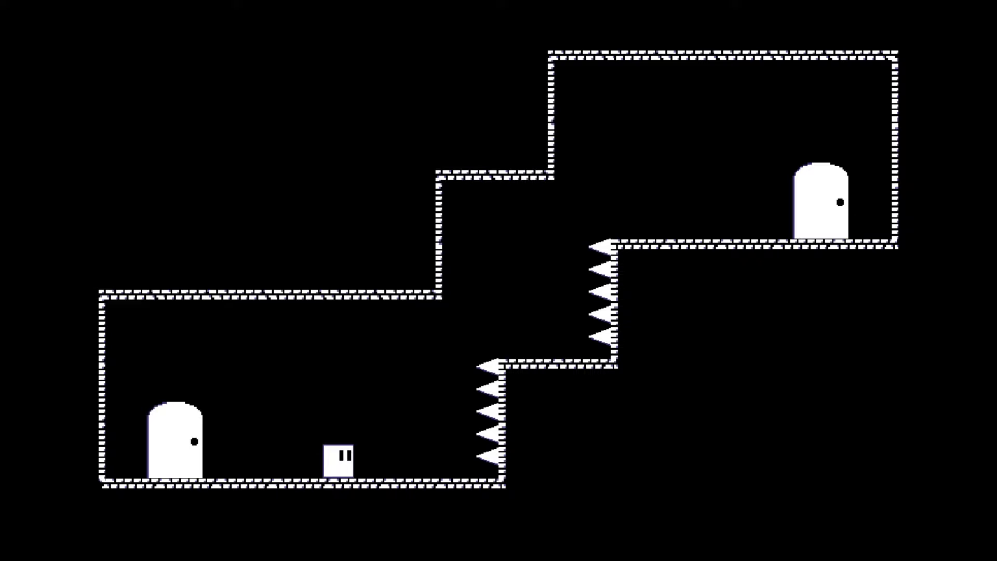
key("Right")
key("Right")
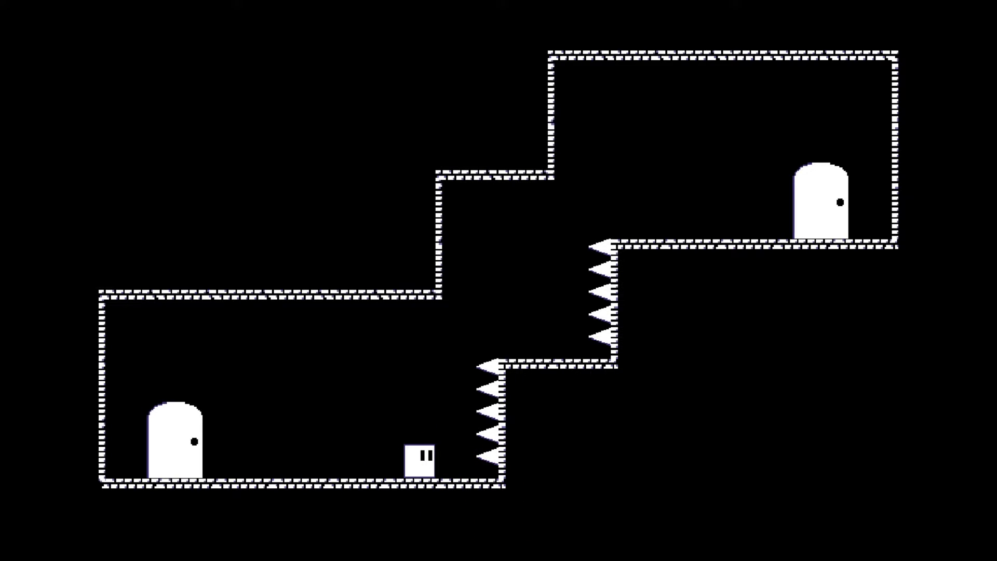
key("Left")
key("Up")
key("Right")
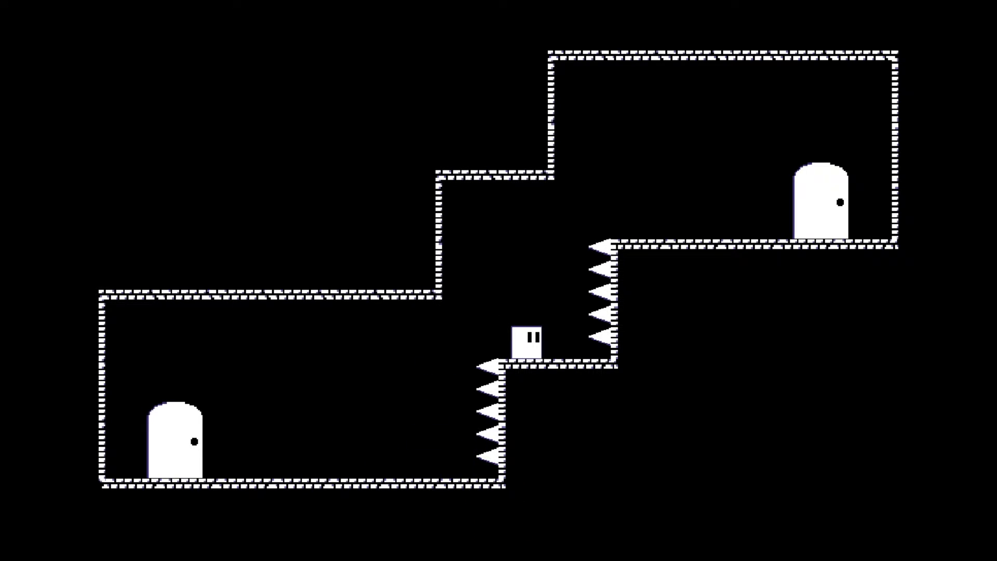
key("Up")
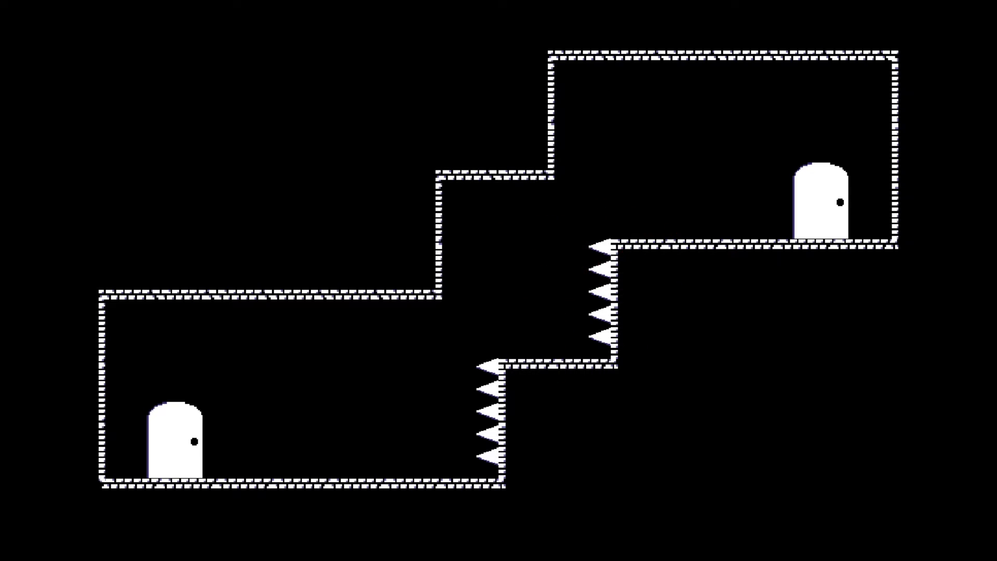
Step: Jump onto the middle platform, then carry the key right into the door
key("Up")
key("Right")
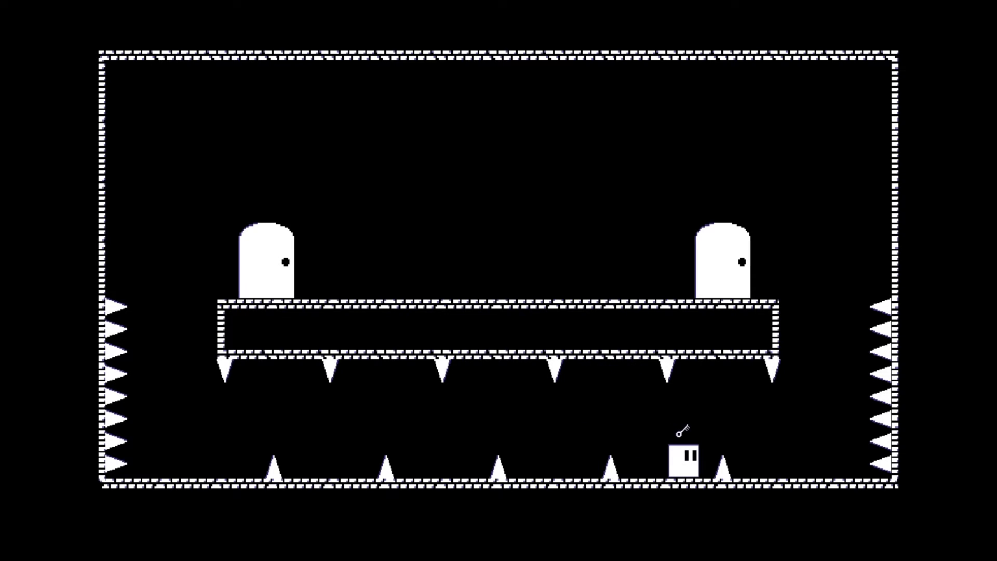
key("Right")
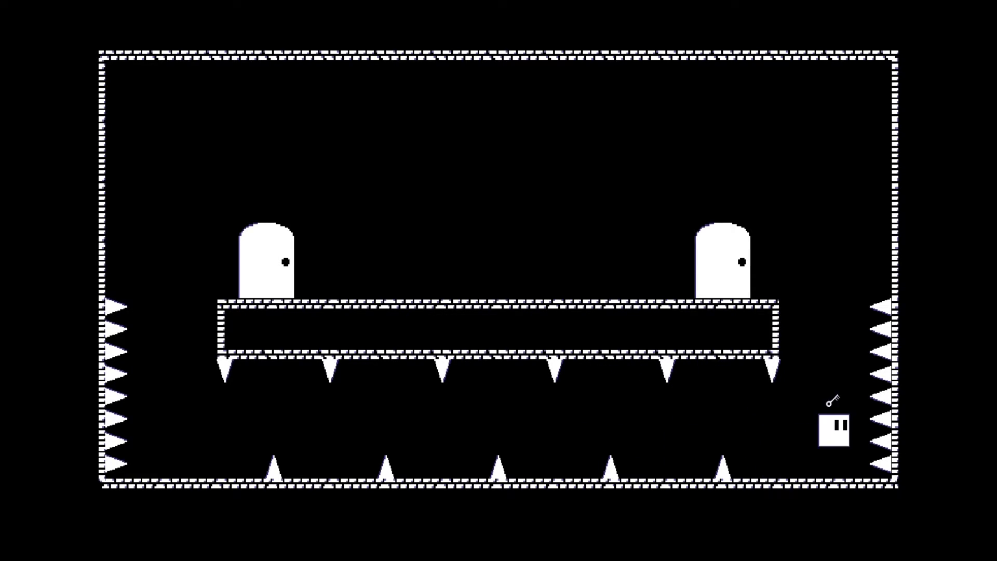
key("Up")
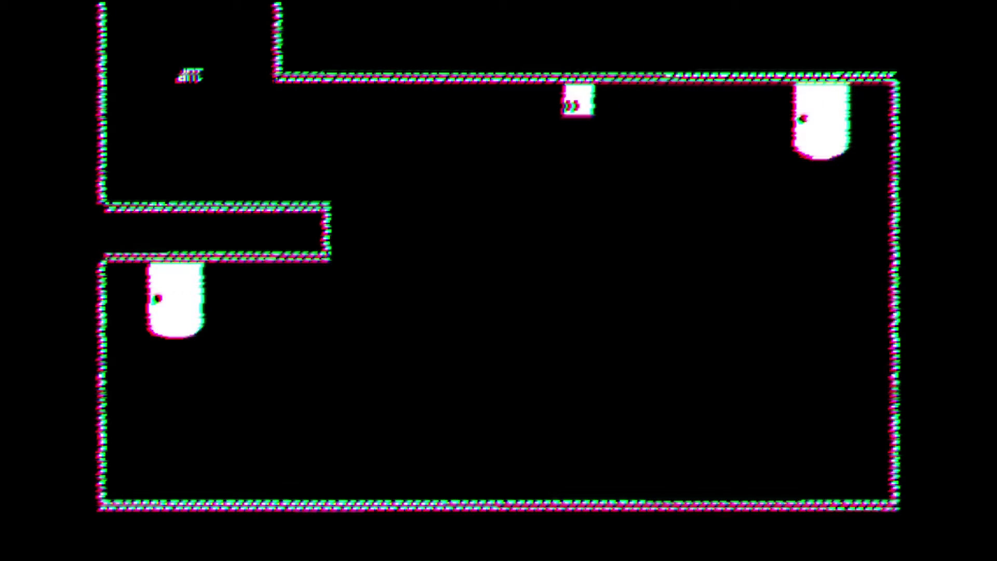
key("Right")
Step: Pace along the ceiling, then drop off it heading left
key("Left")
key("Left")
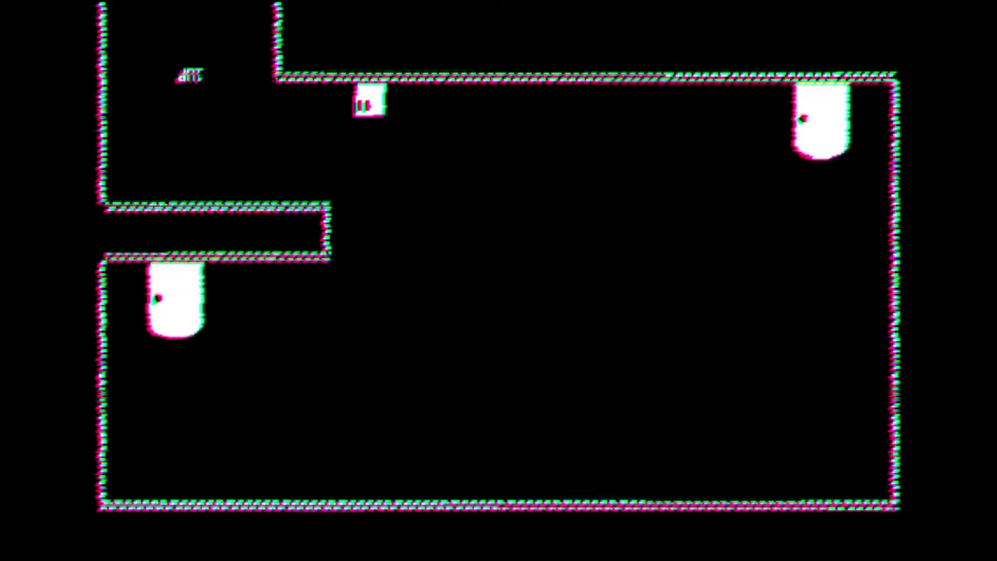
key("space")
key("Left")
key("space")
key("Left")
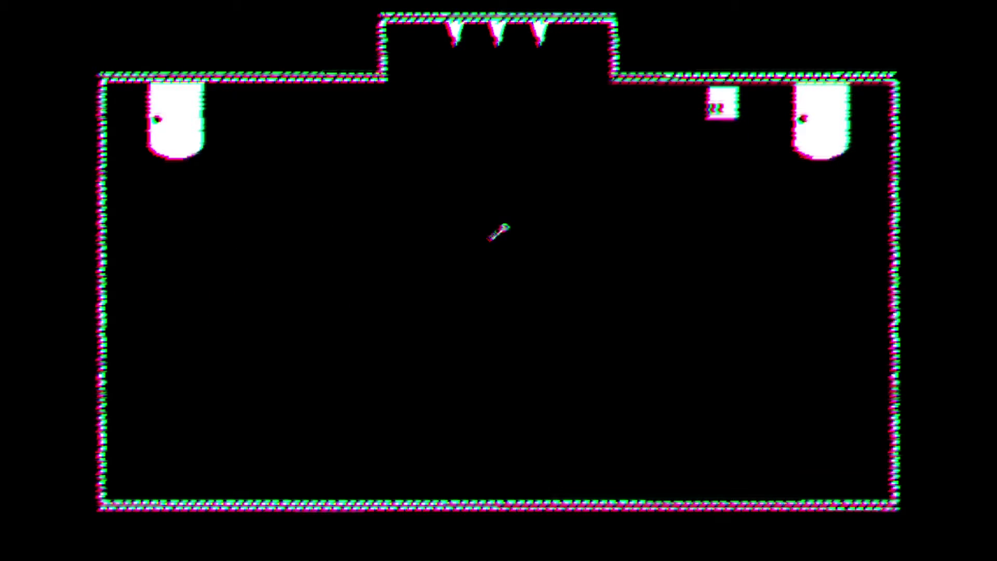
Step: Flip gravity repeatedly while crossing the glitched key room
key("Left")
key("space")
key("space")
key("Right")
key("Left")
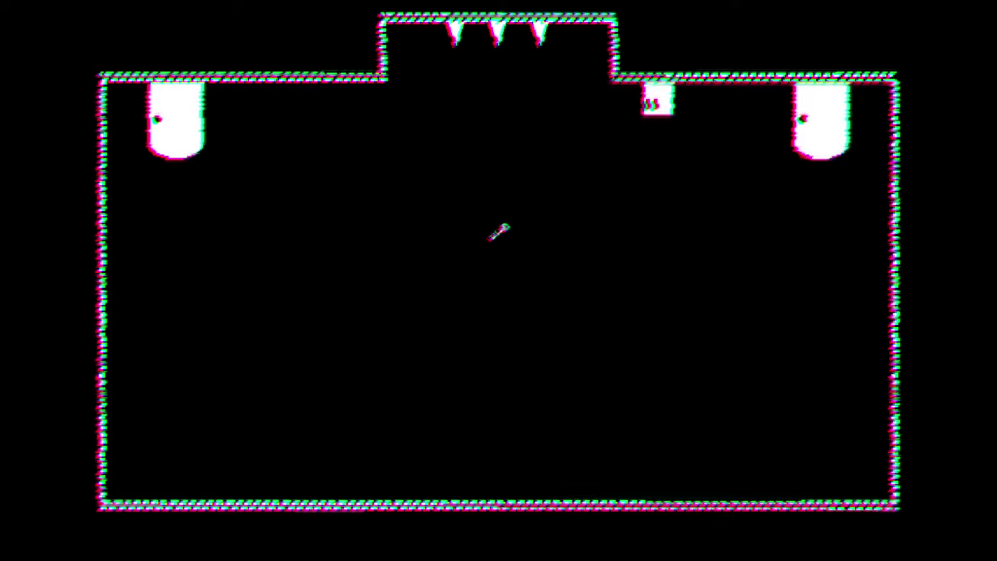
key("space")
key("space")
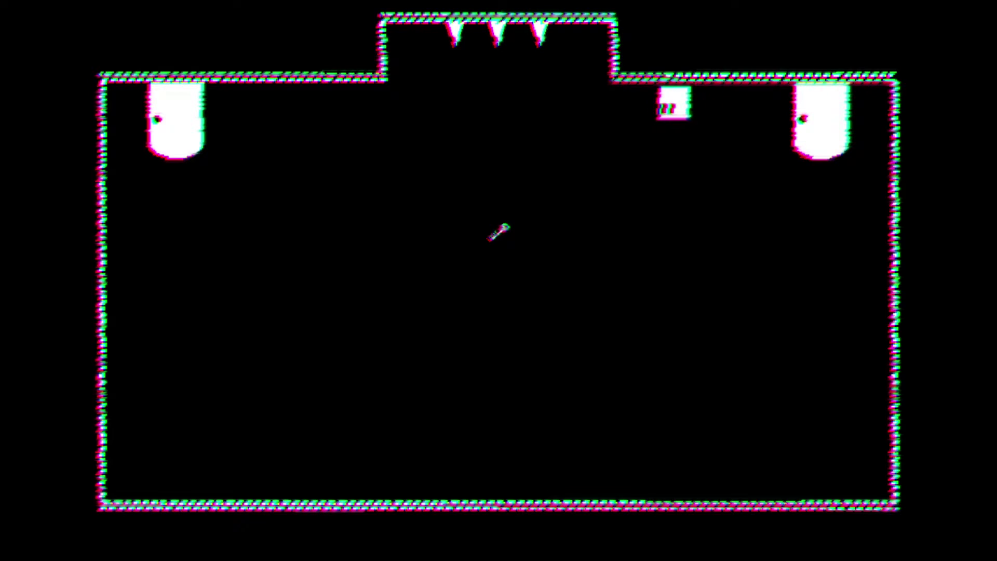
Step: Flip gravity past the spikes while moving left, exiting into the next room
key("Left")
key("space")
key("space")
key("Left")
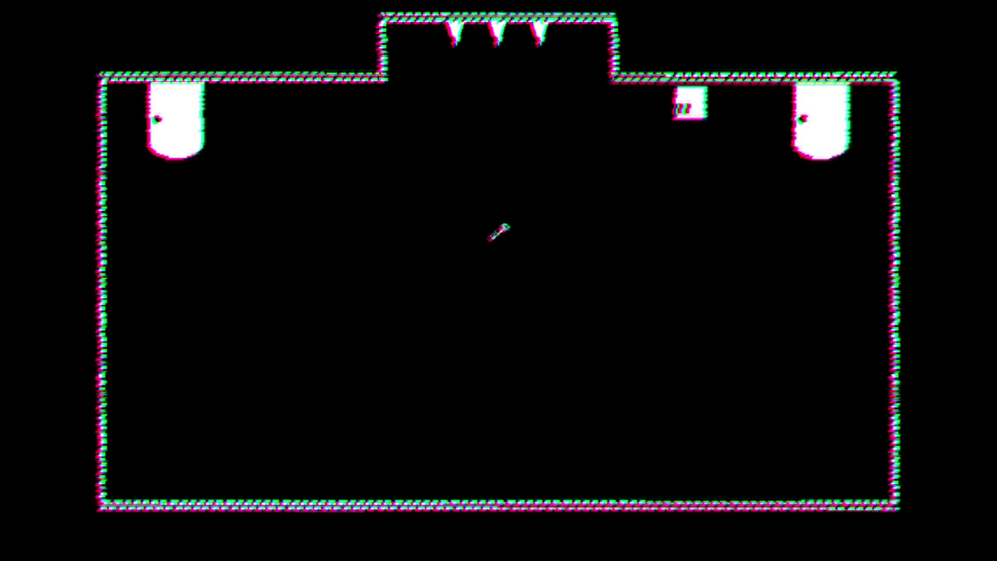
key("space")
key("space")
key("space")
key("space")
key("Left")
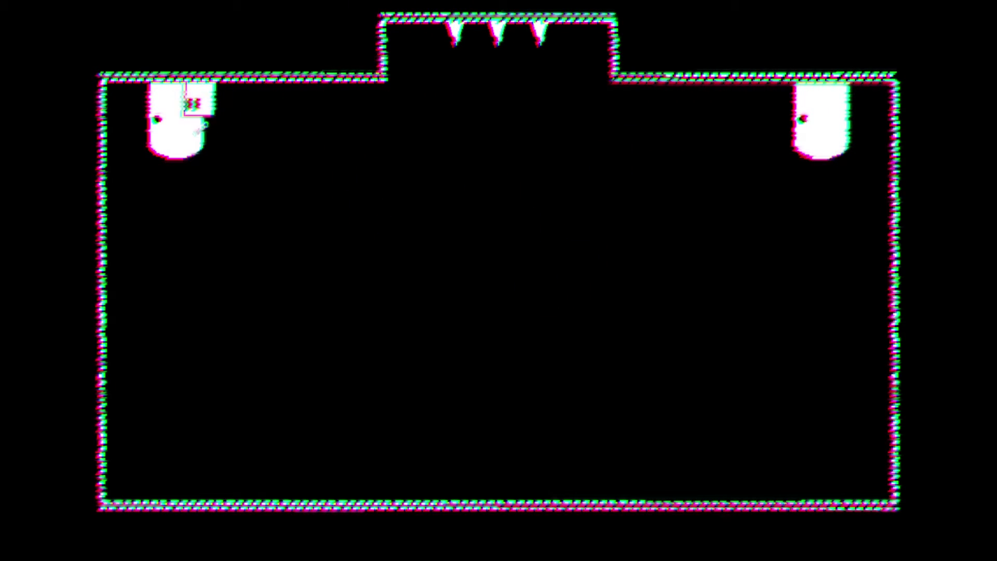
Step: Zigzag left between ceiling and floor, flipping down past the spike
key("Left")
key("space")
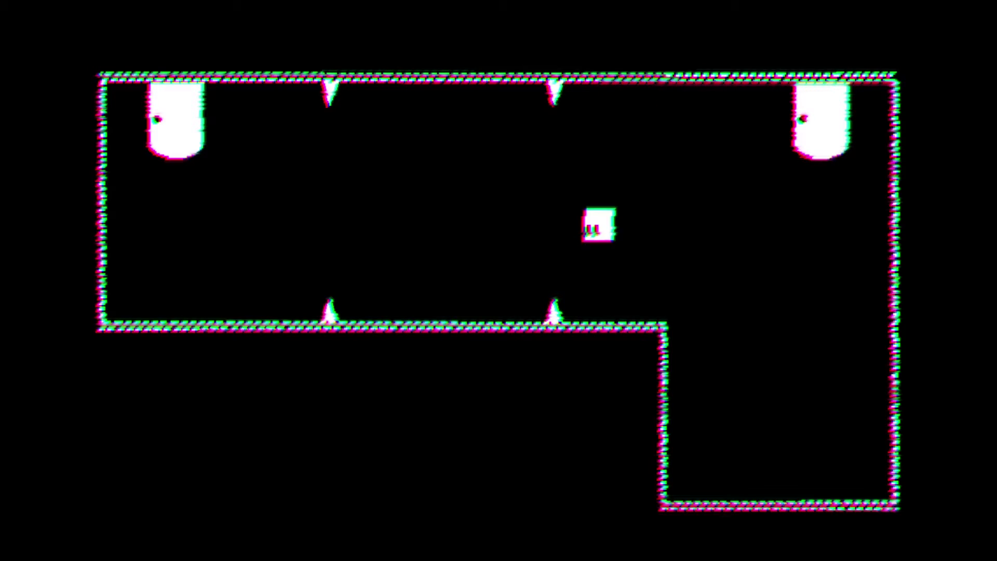
key("Left")
key("space")
key("space")
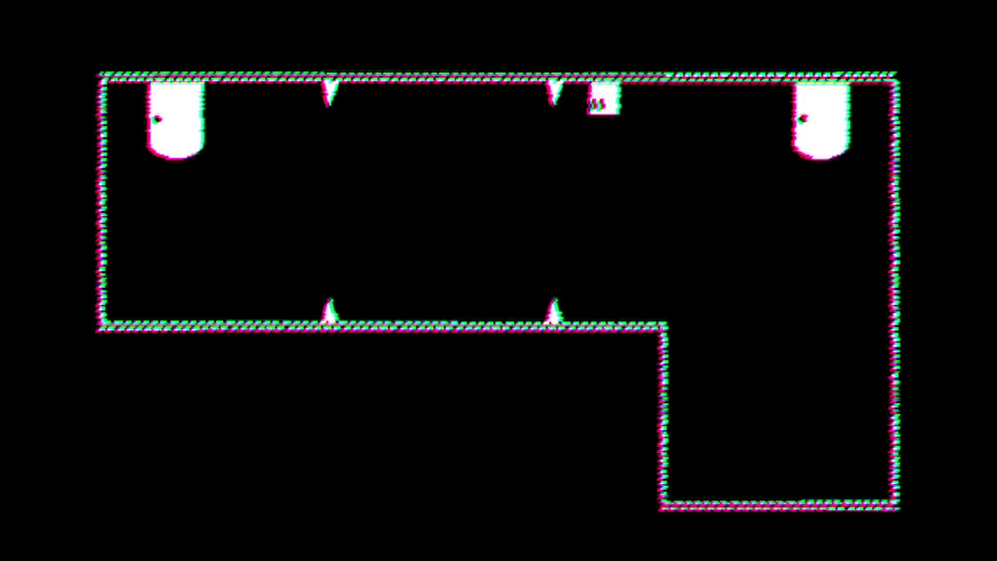
key("space")
key("Left")
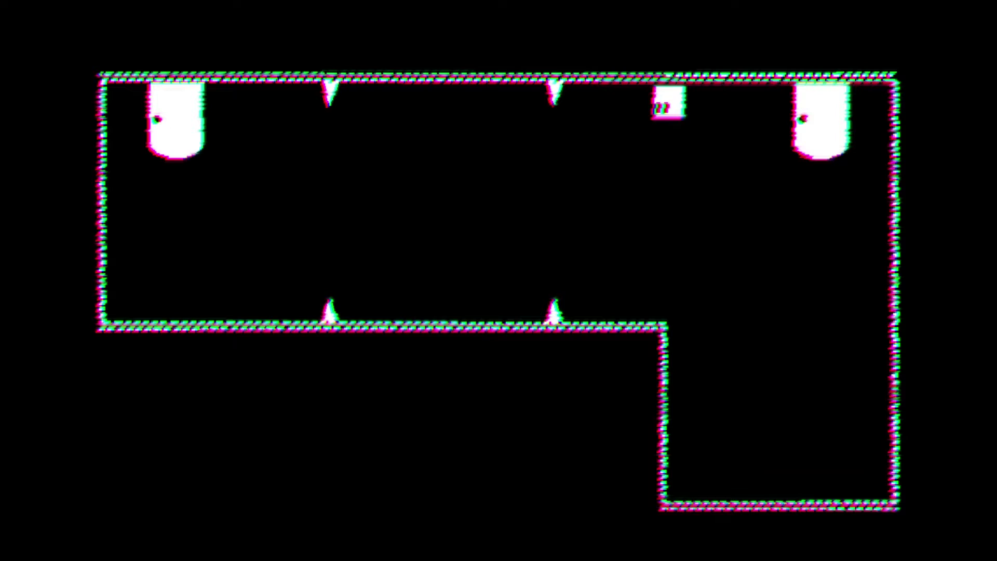
key("space")
Step: Zigzag left toward the top-left door, then pace along the ceiling
key("Left")
key("space")
key("space")
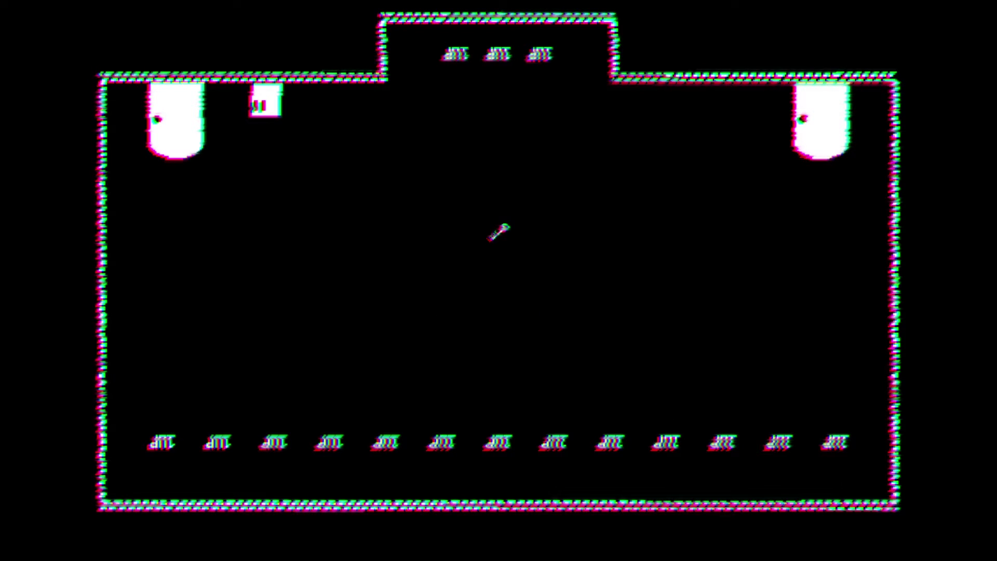
key("Right")
key("Left")
key("Right")
key("Left")
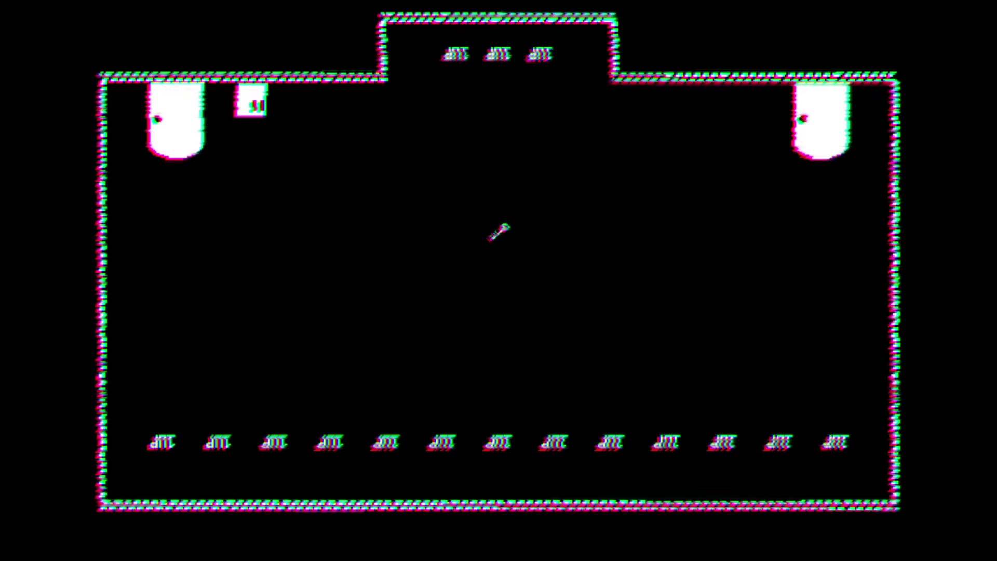
Step: Drop from the ceiling to grab the key and go through the right door
key("Right")
key("space")
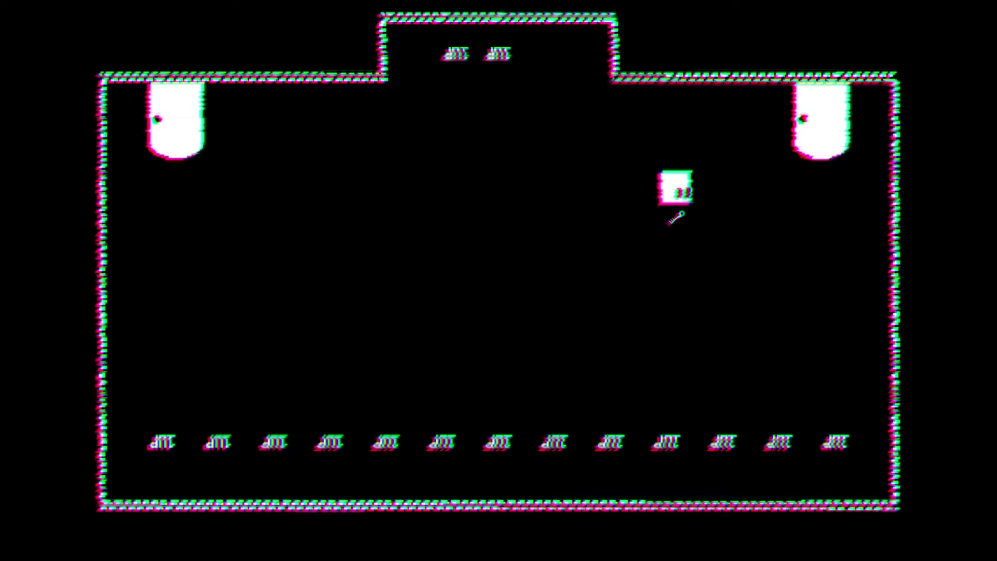
key("space")
key("Left")
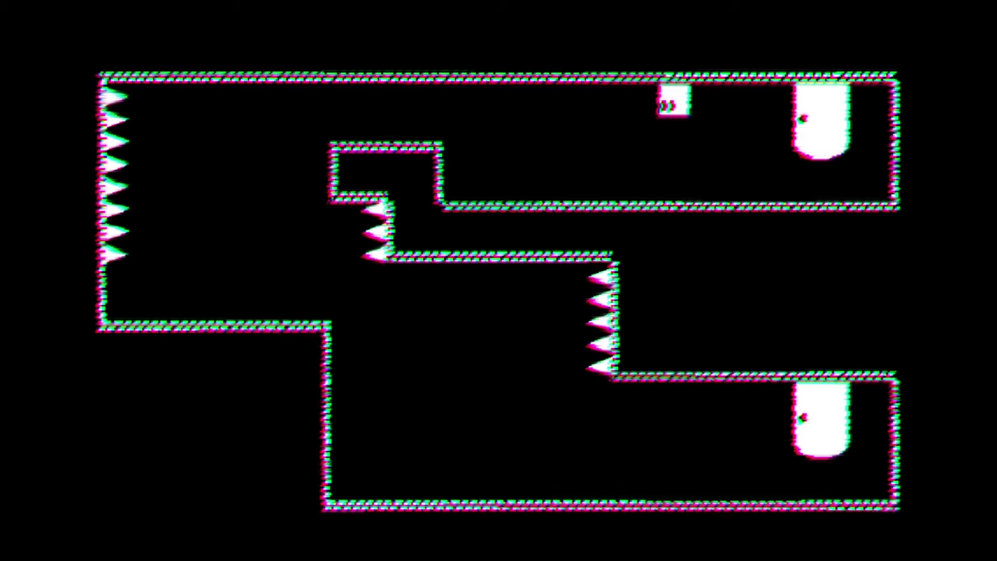
Step: Reposition along the ceiling, then flip down to the lower floor
key("Right")
key("Left")
key("Right")
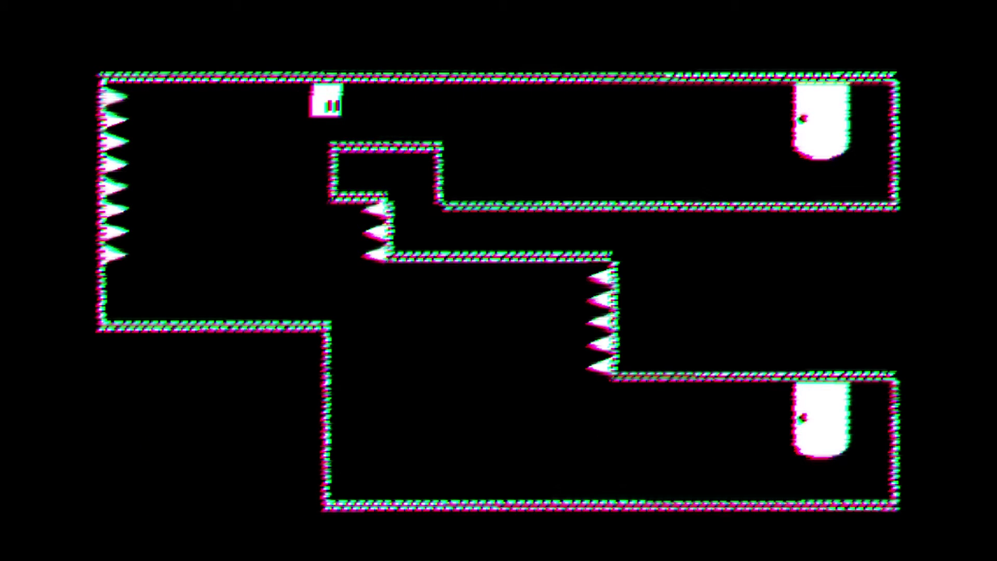
key("Left")
key("Left")
key("space")
key("Right")
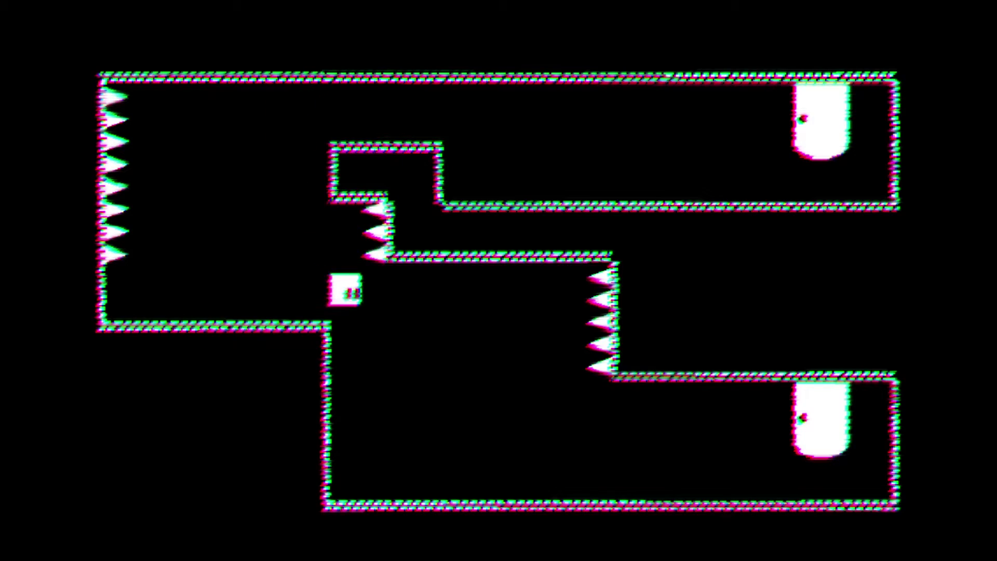
key("Left")
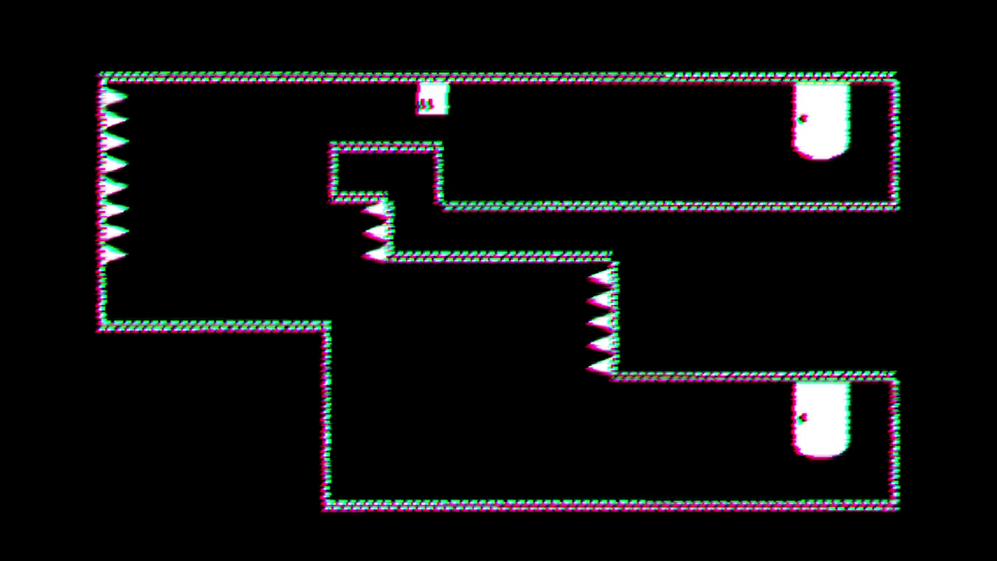
Step: Flip past the spikes onto the ledge underside and on toward the exit
key("space")
key("Right")
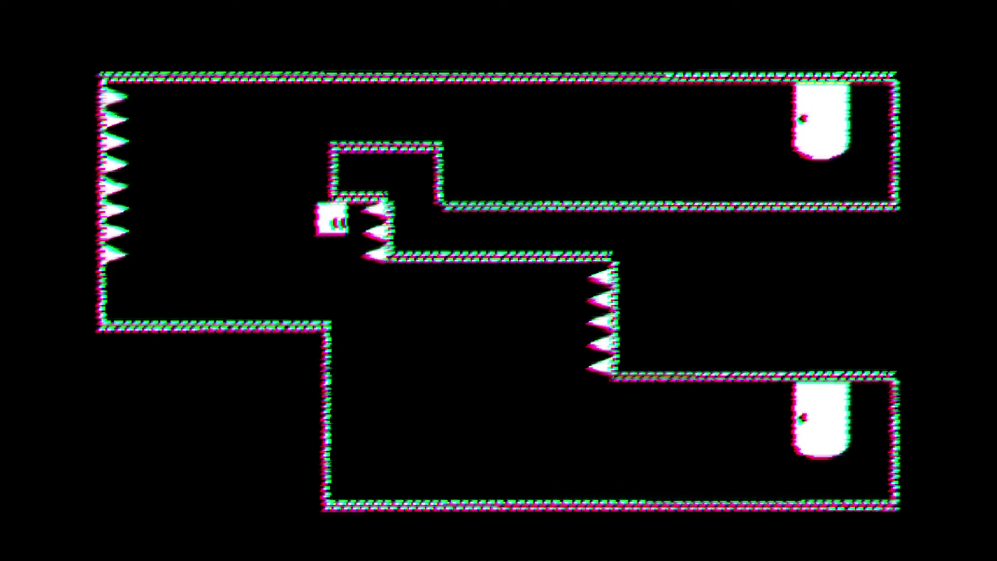
key("space")
key("Right")
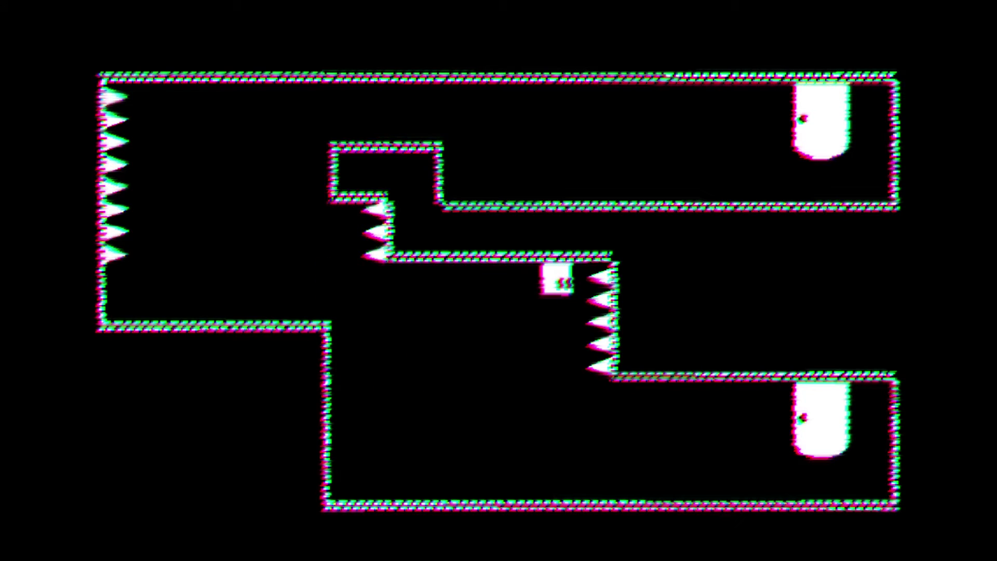
key("space")
key("space")
Step: Walk through the exit door and head left along the ceiling toward the spikes
key("Right")
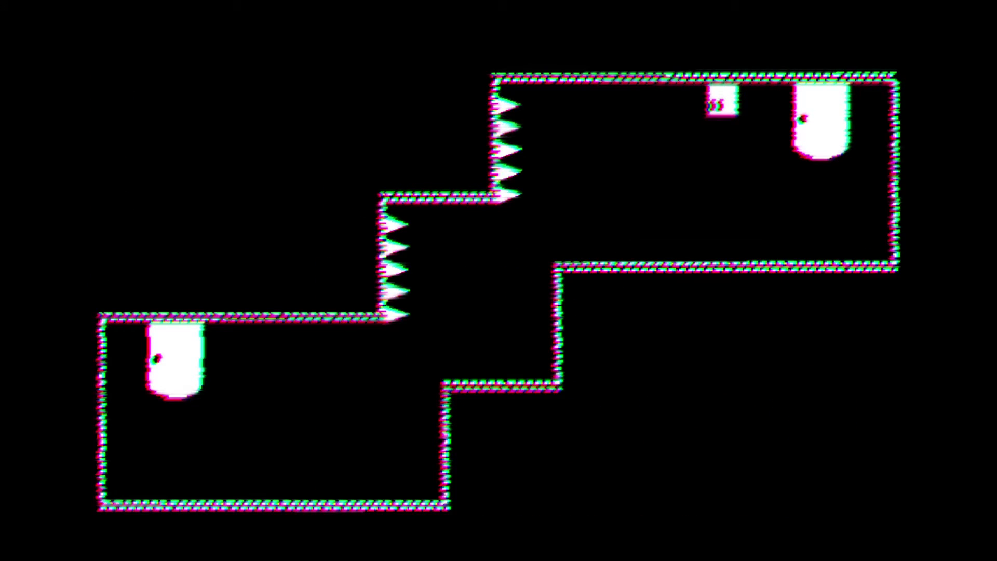
key("Right")
key("Left")
key("Left")
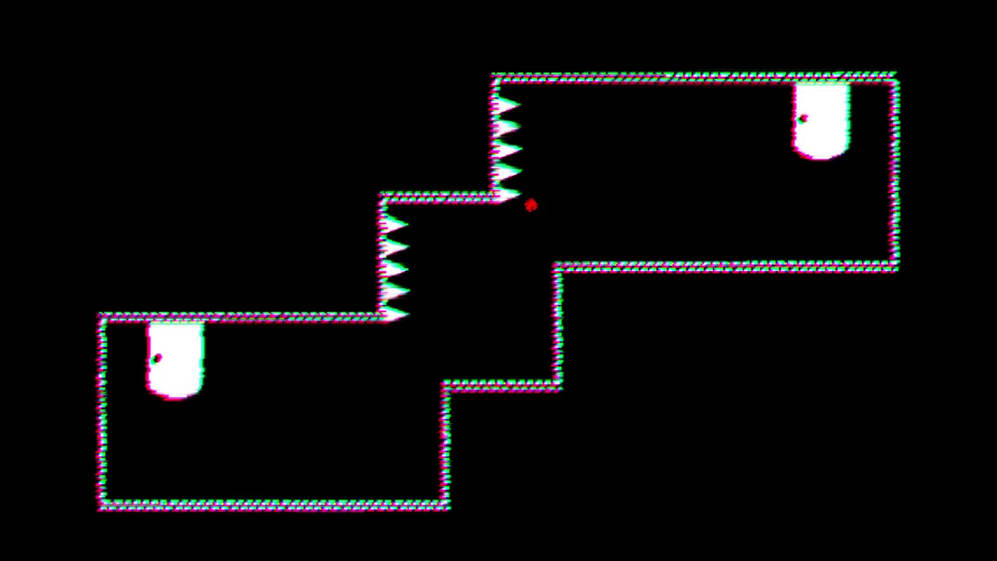
Step: Flip down to the floor beneath the spikes and head for the lower-left door
key("Left")
key("Right")
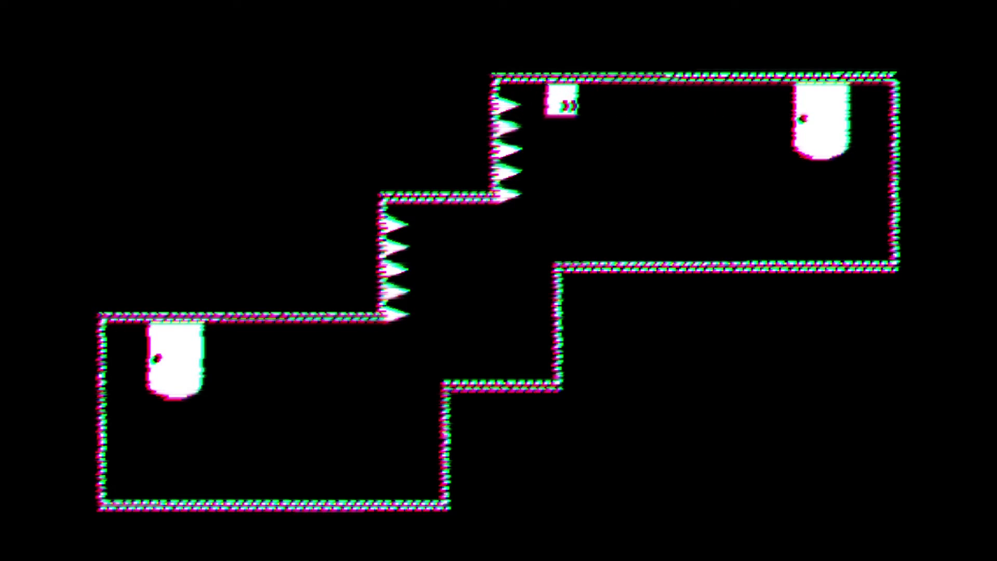
key("Left")
key("space")
key("Left")
key("space")
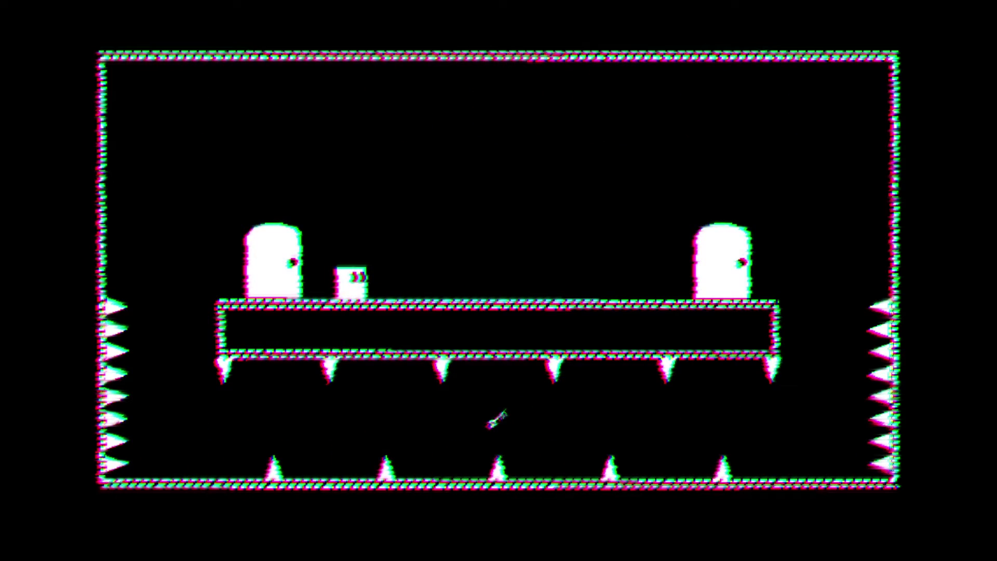
Step: Enter the lower-right door, drop to the floor and jump a spike
key("Left")
key("Right")
key("Up")
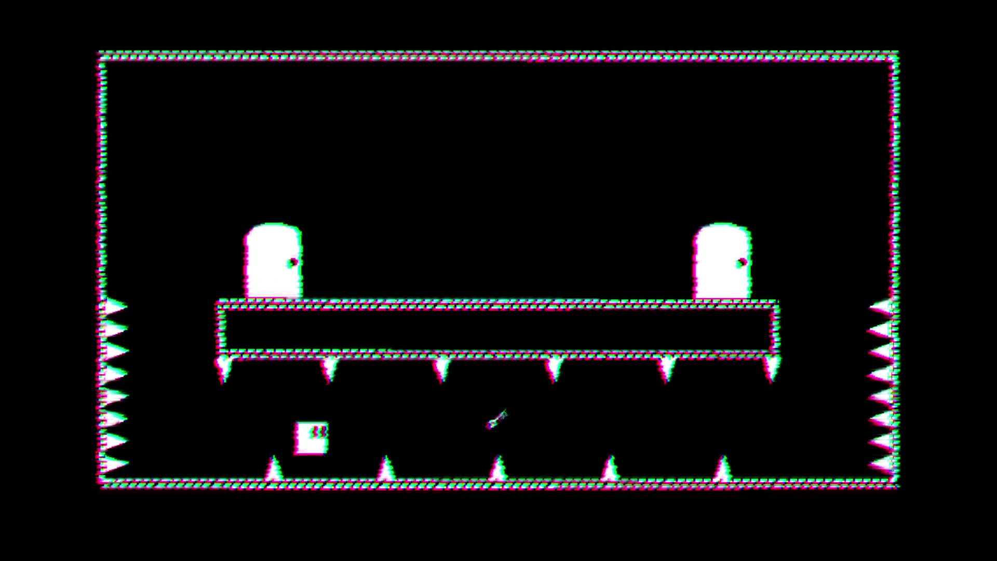
Step: Retry the drop to the floor and move right past the floor spike
key("Left")
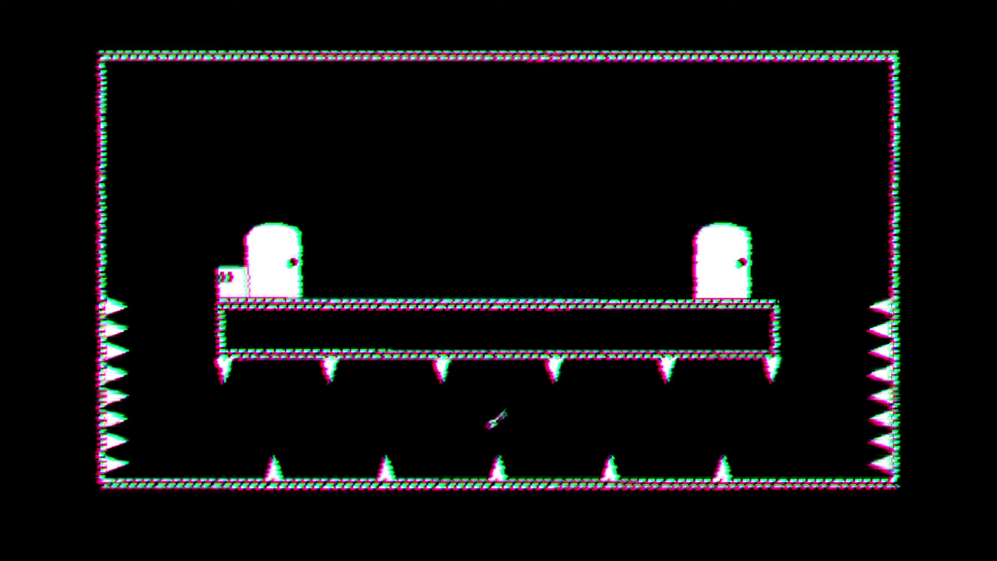
key("Right")
key("Up")
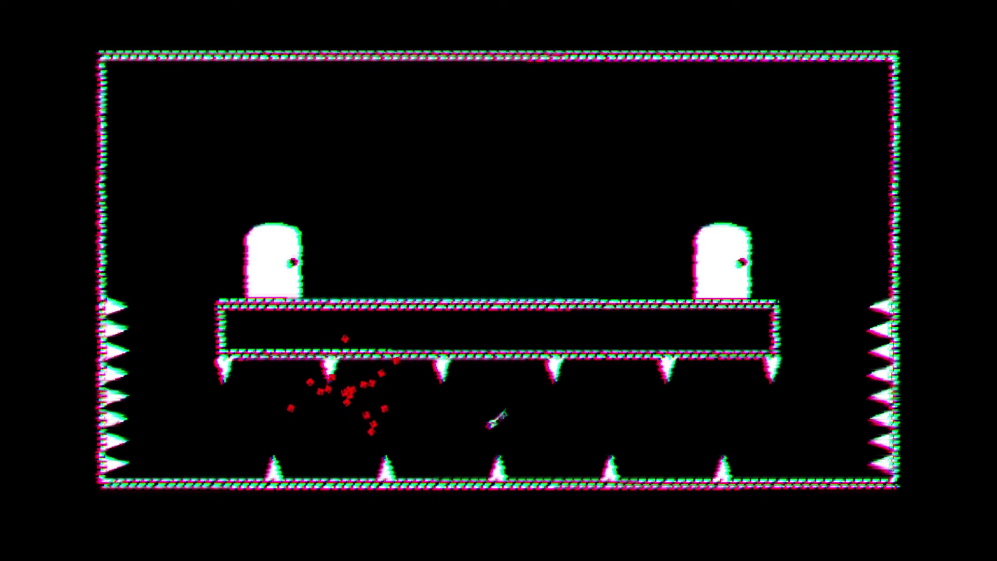
key("Right")
key("Left")
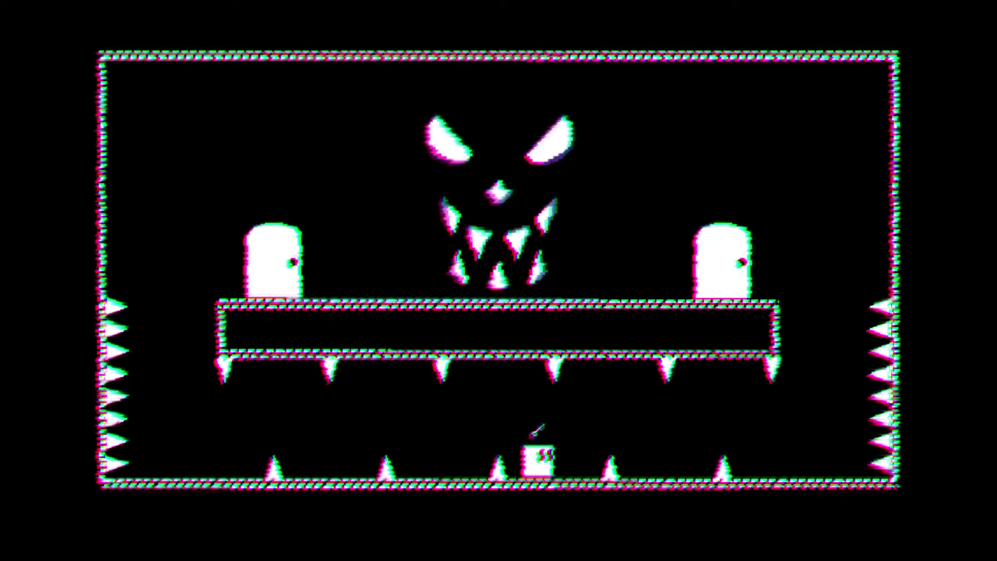
Step: Jump over the first two floor spikes
key("Up")
key("Right")
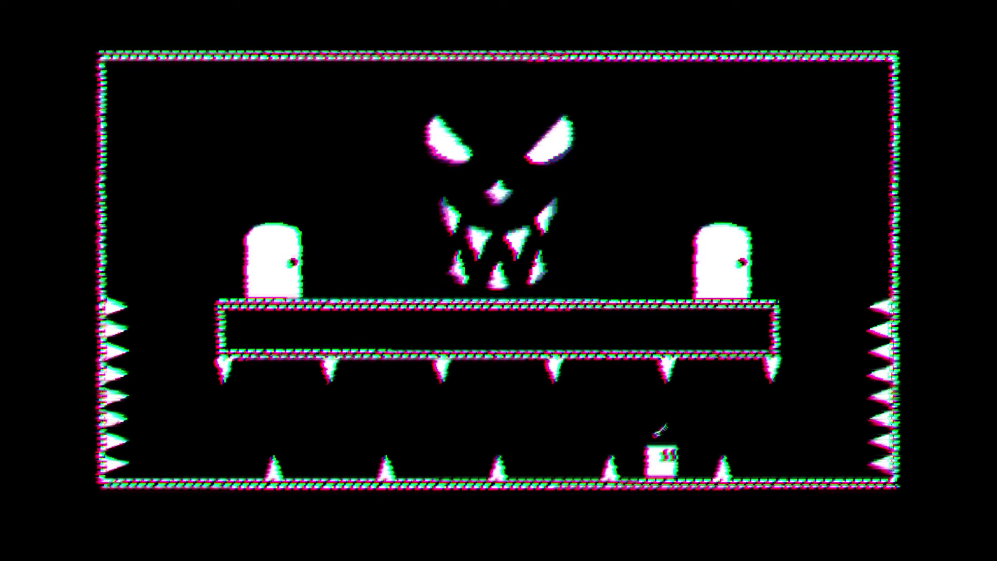
key("Right")
key("Up")
key("Right")
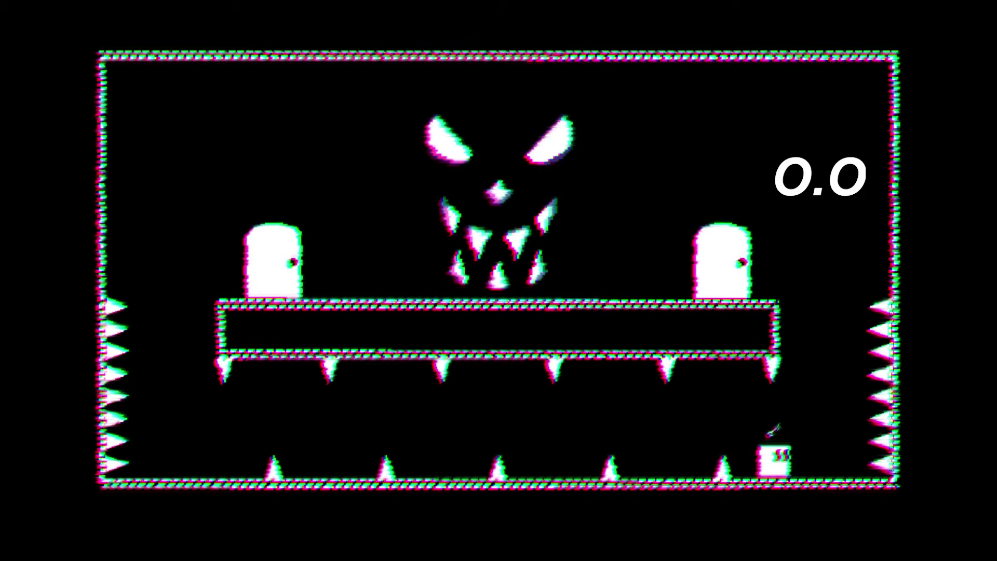
key("Right")
Step: Jump into the right door and hop along the new corridor floor
key("Up")
key("Left")
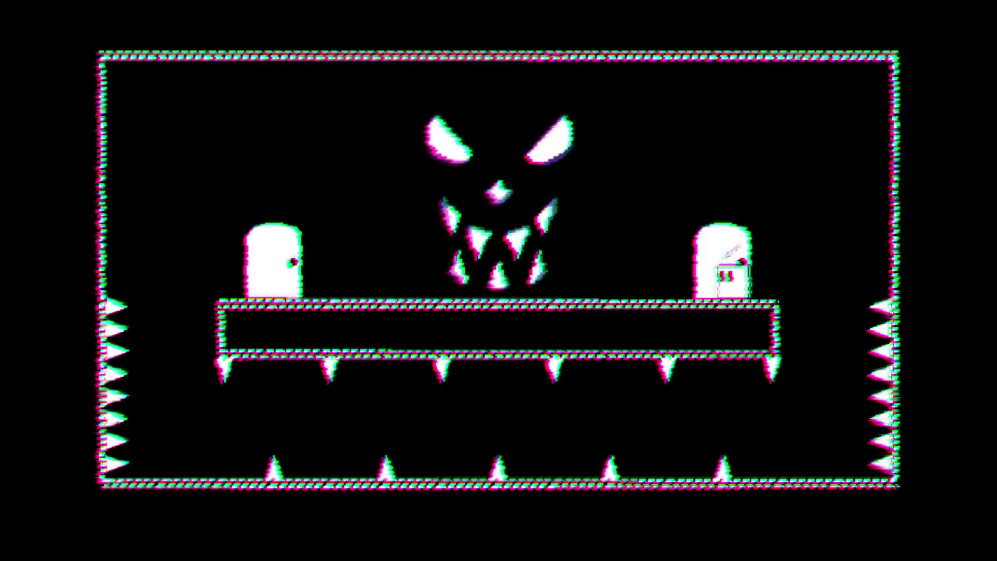
key("Right")
key("Up")
key("Right")
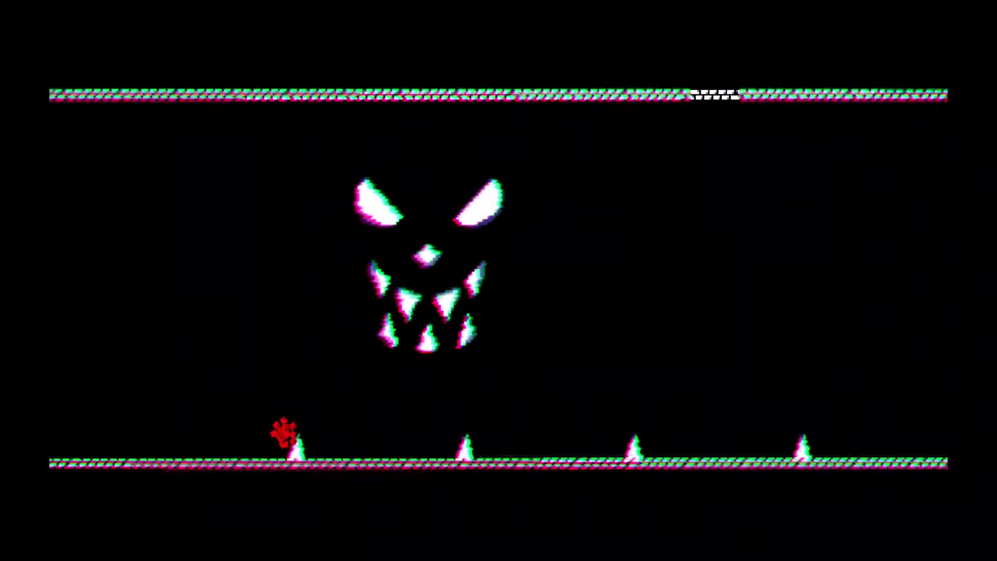
Step: Run right and jump high over the corridor spikes
key("Right")
key("Up")
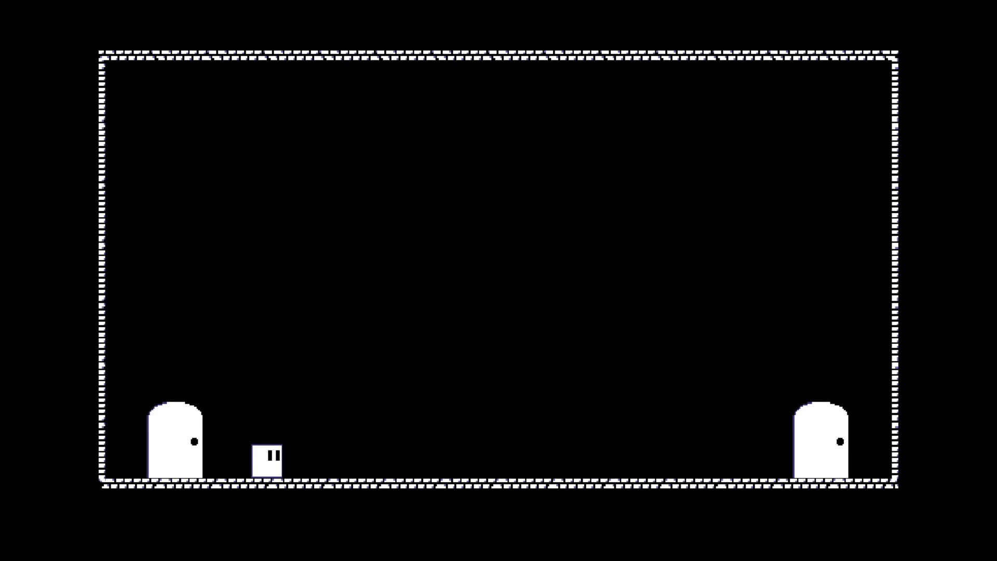
key("Right")
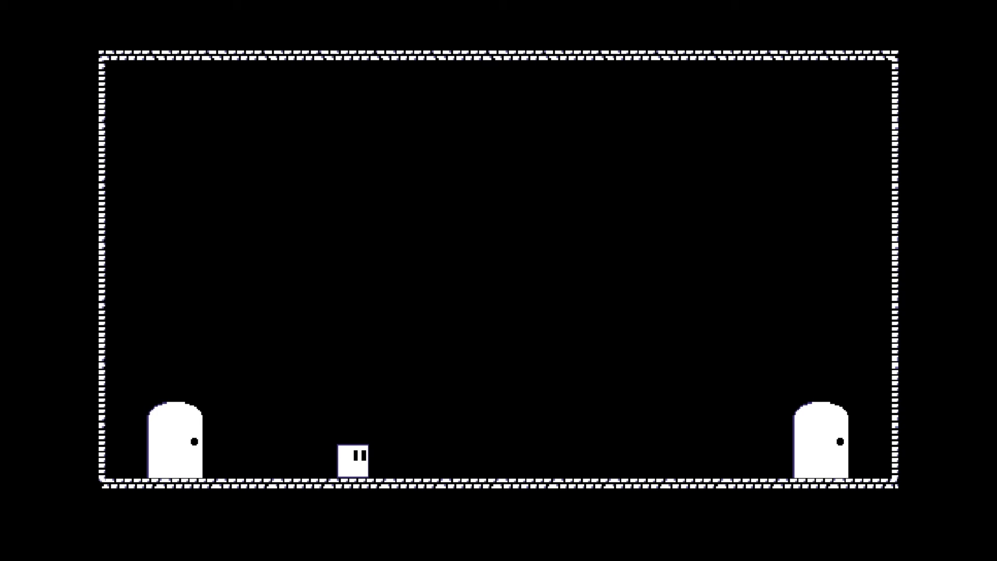
key("Left")
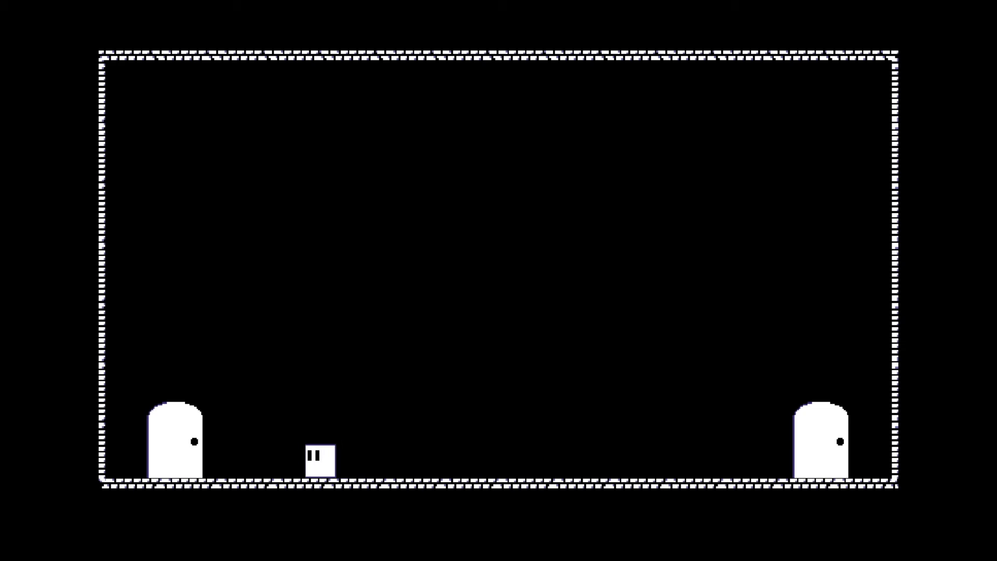
key("Right")
key("Left")
key("Up")
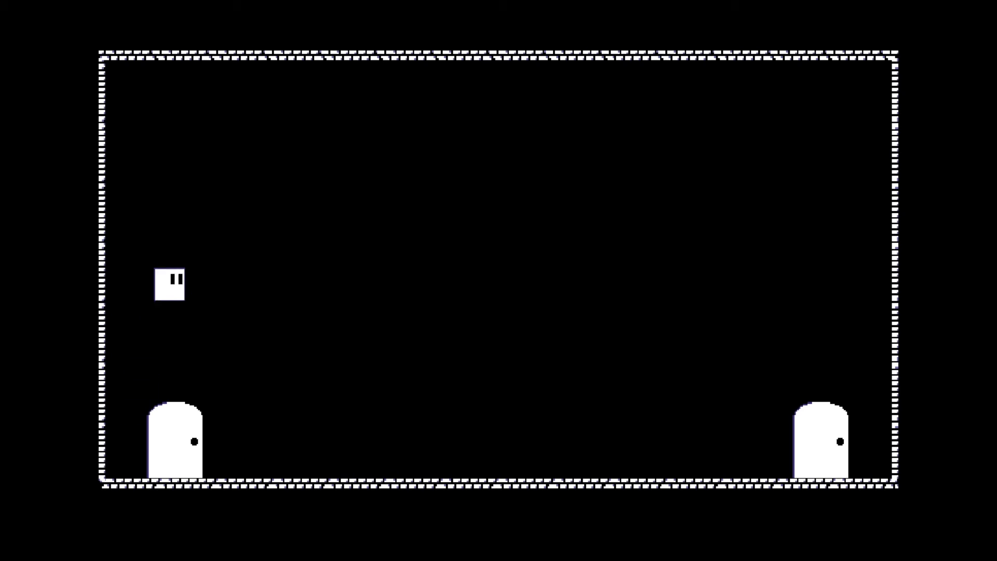
key("Right")
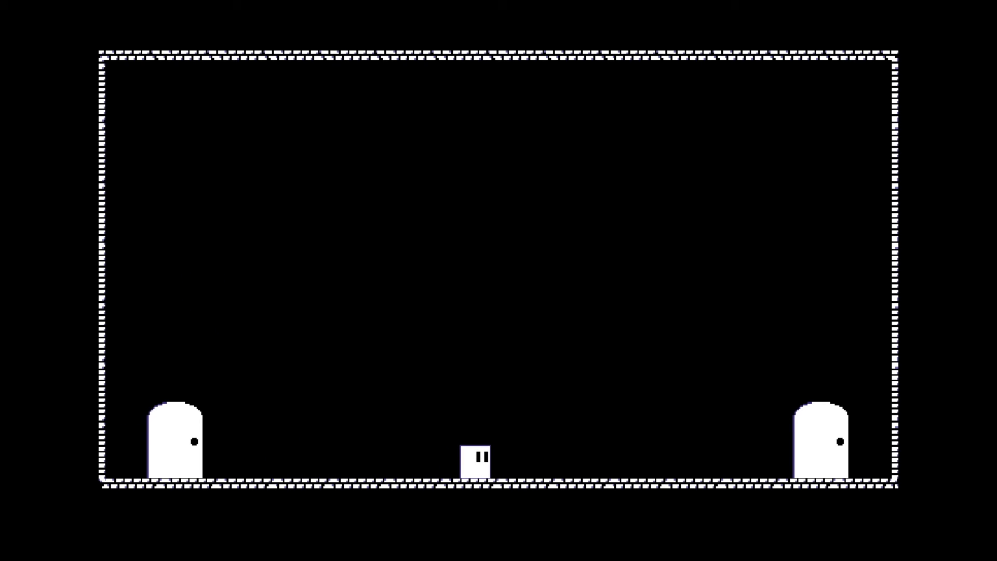
key("Left")
key("Up")
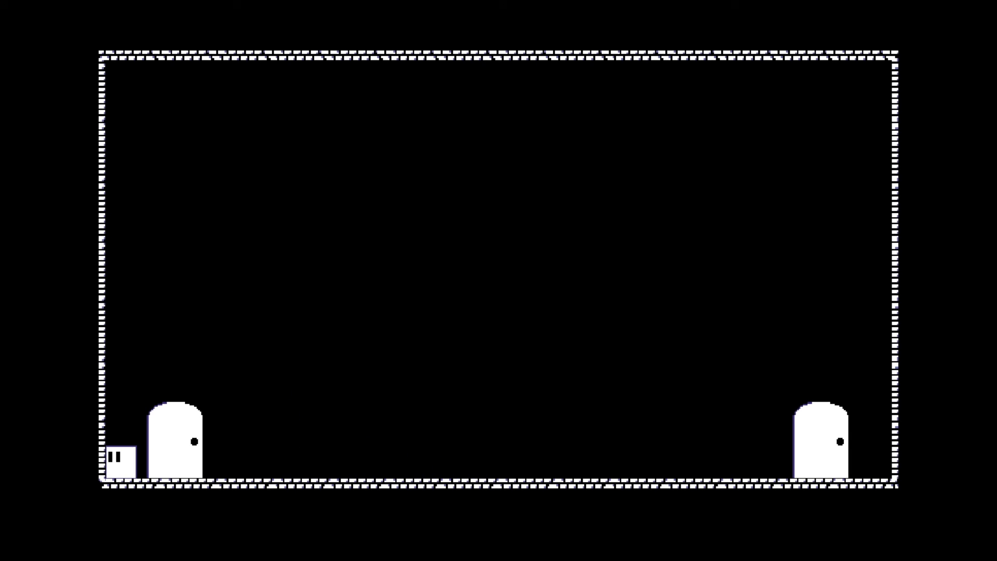
key("Up")
key("Right")
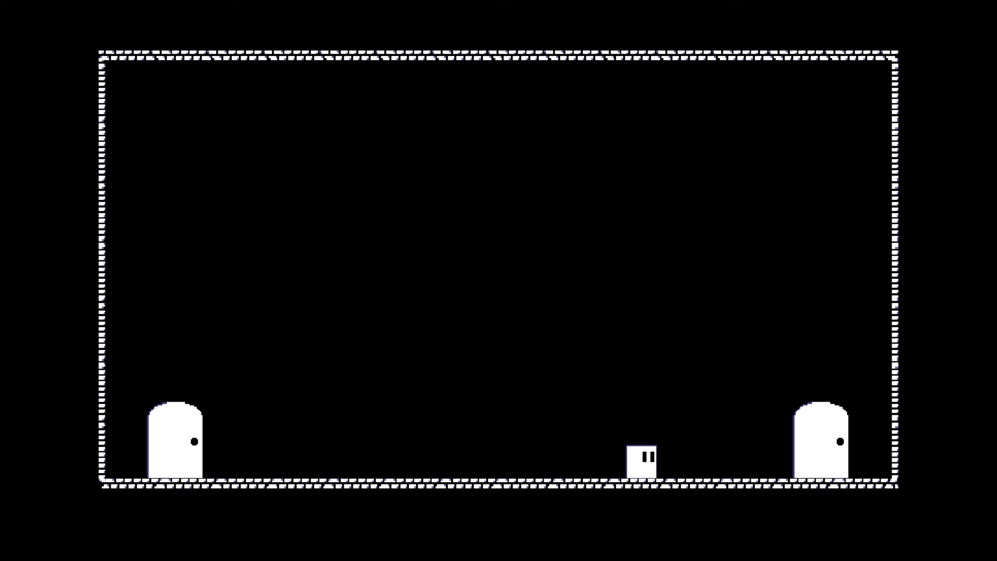
key("Up")
key("Left")
key("Up")
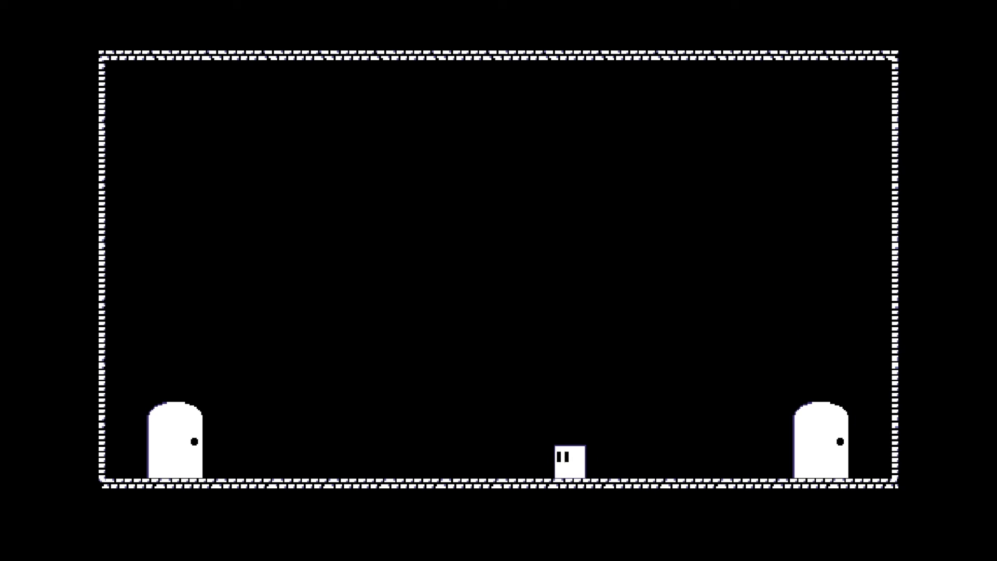
key("Up")
key("Right")
key("Up")
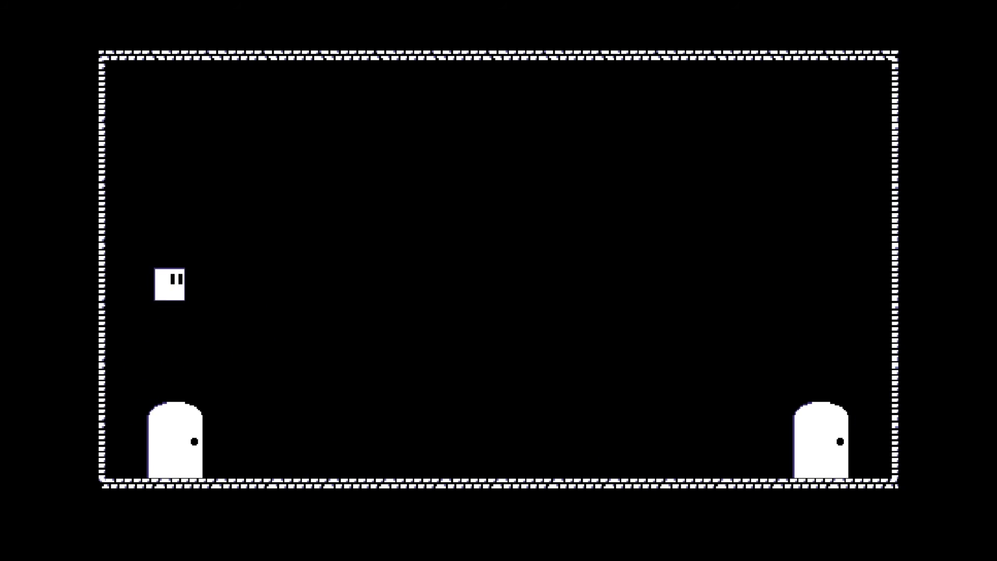
key("Up")
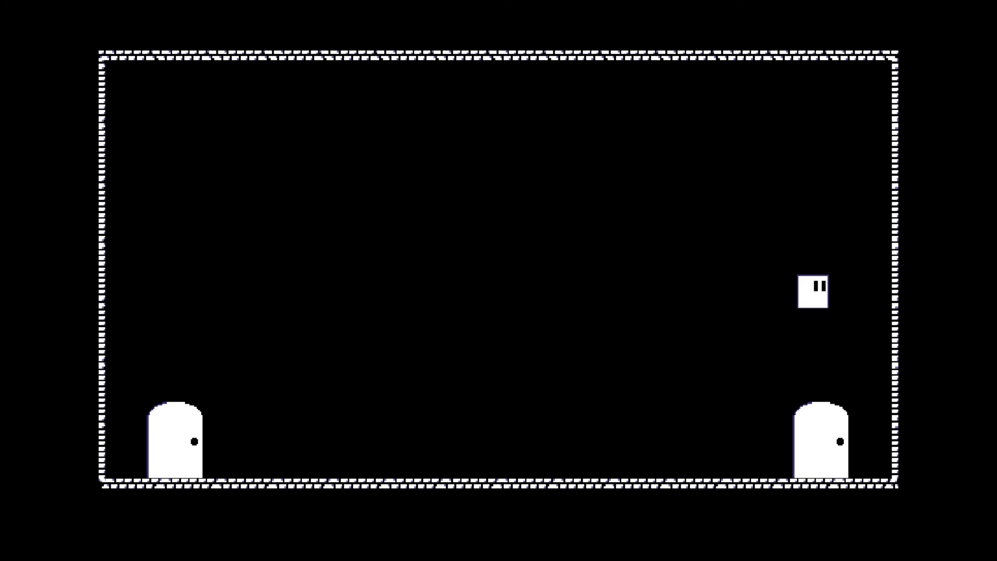
key("Left")
key("Up")
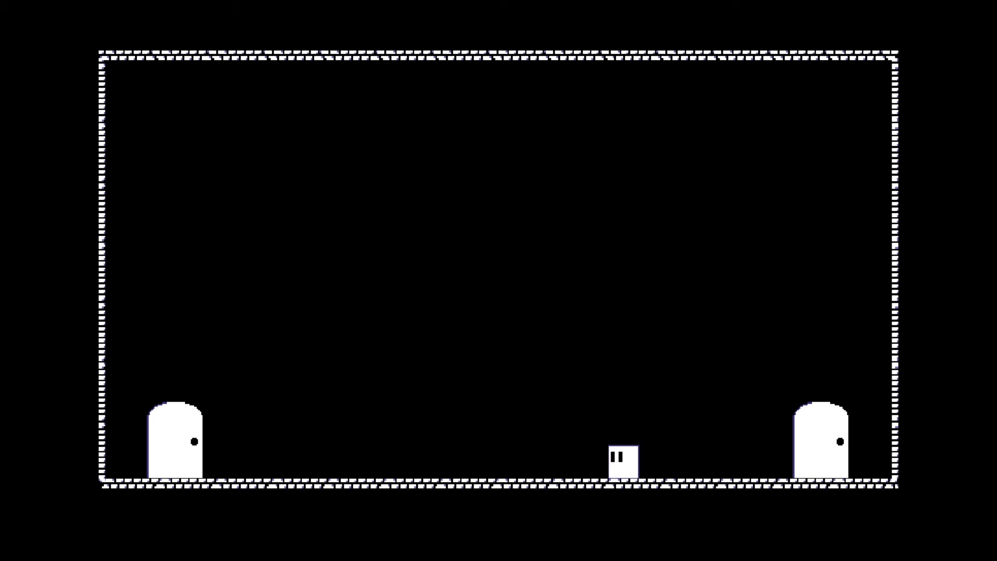
key("Left")
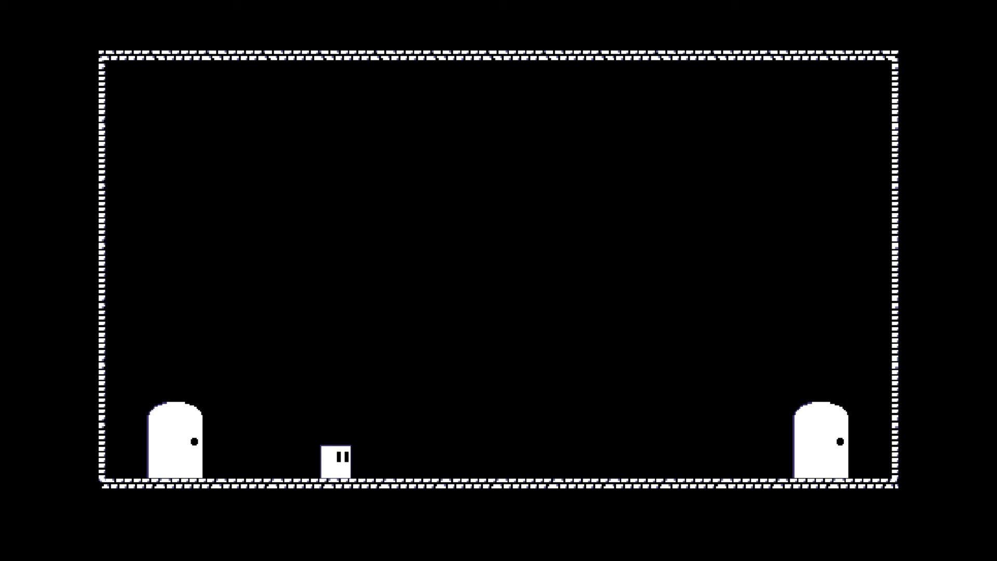